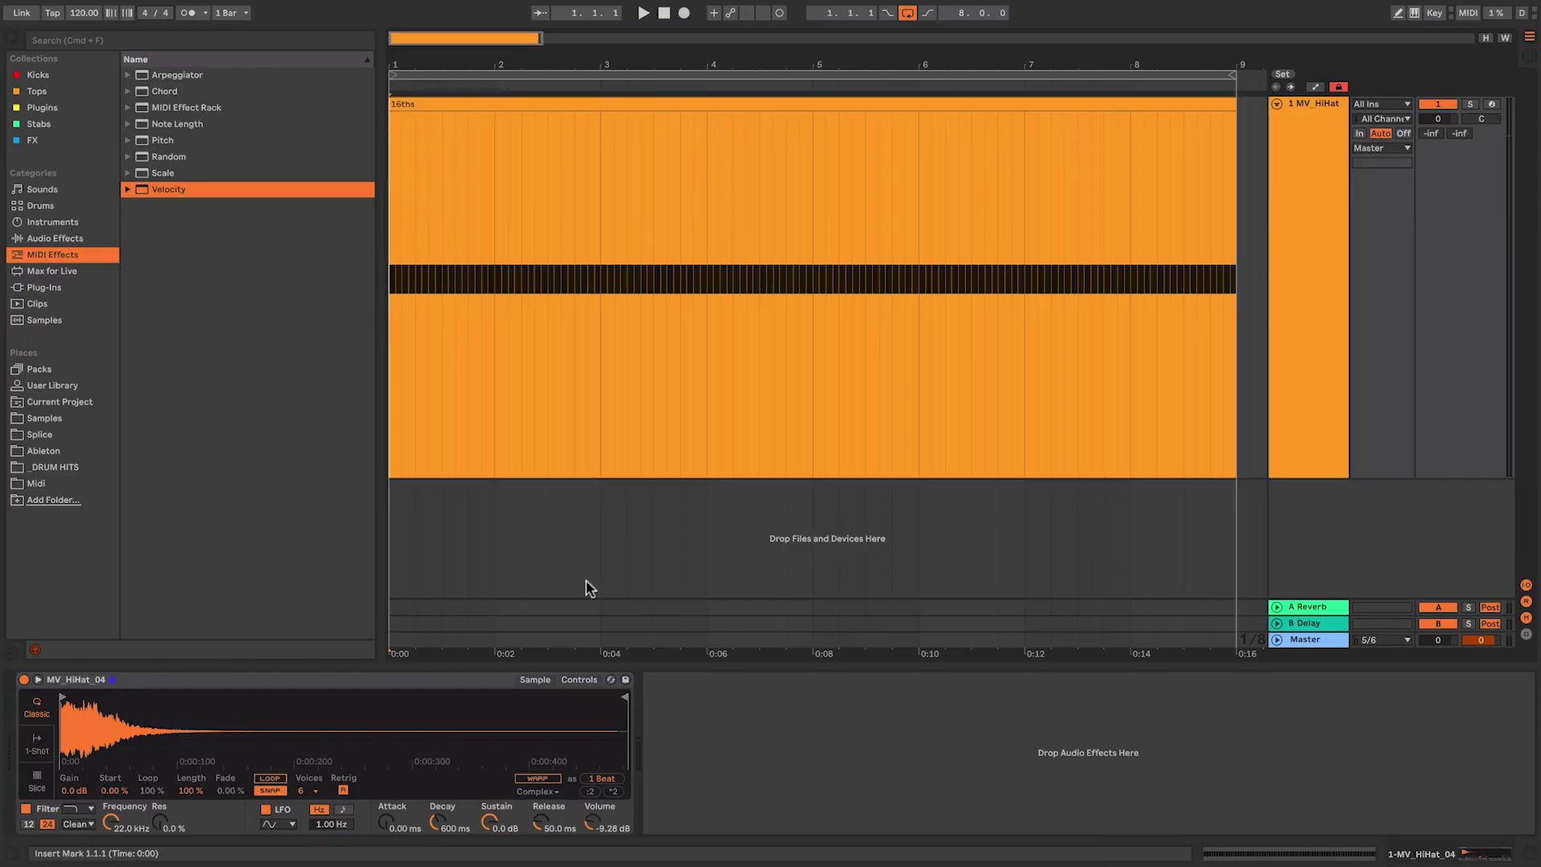
- Open the 16ths hi-hat clip in the note editor, play it, and enlarge the velocity lane
click(1305, 217)
click(305, 680)
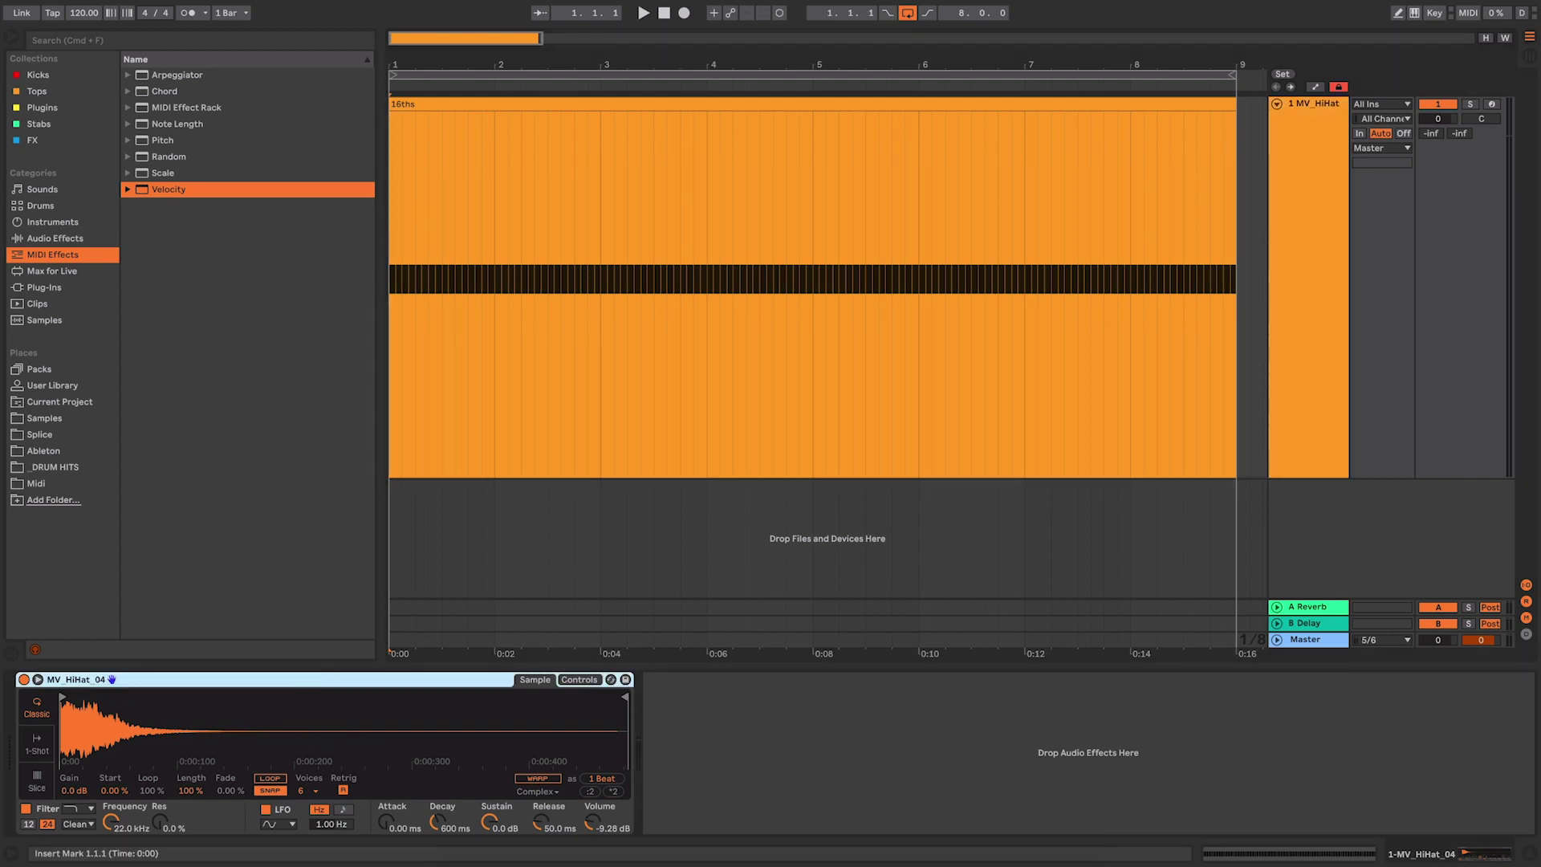
double_click(480, 99)
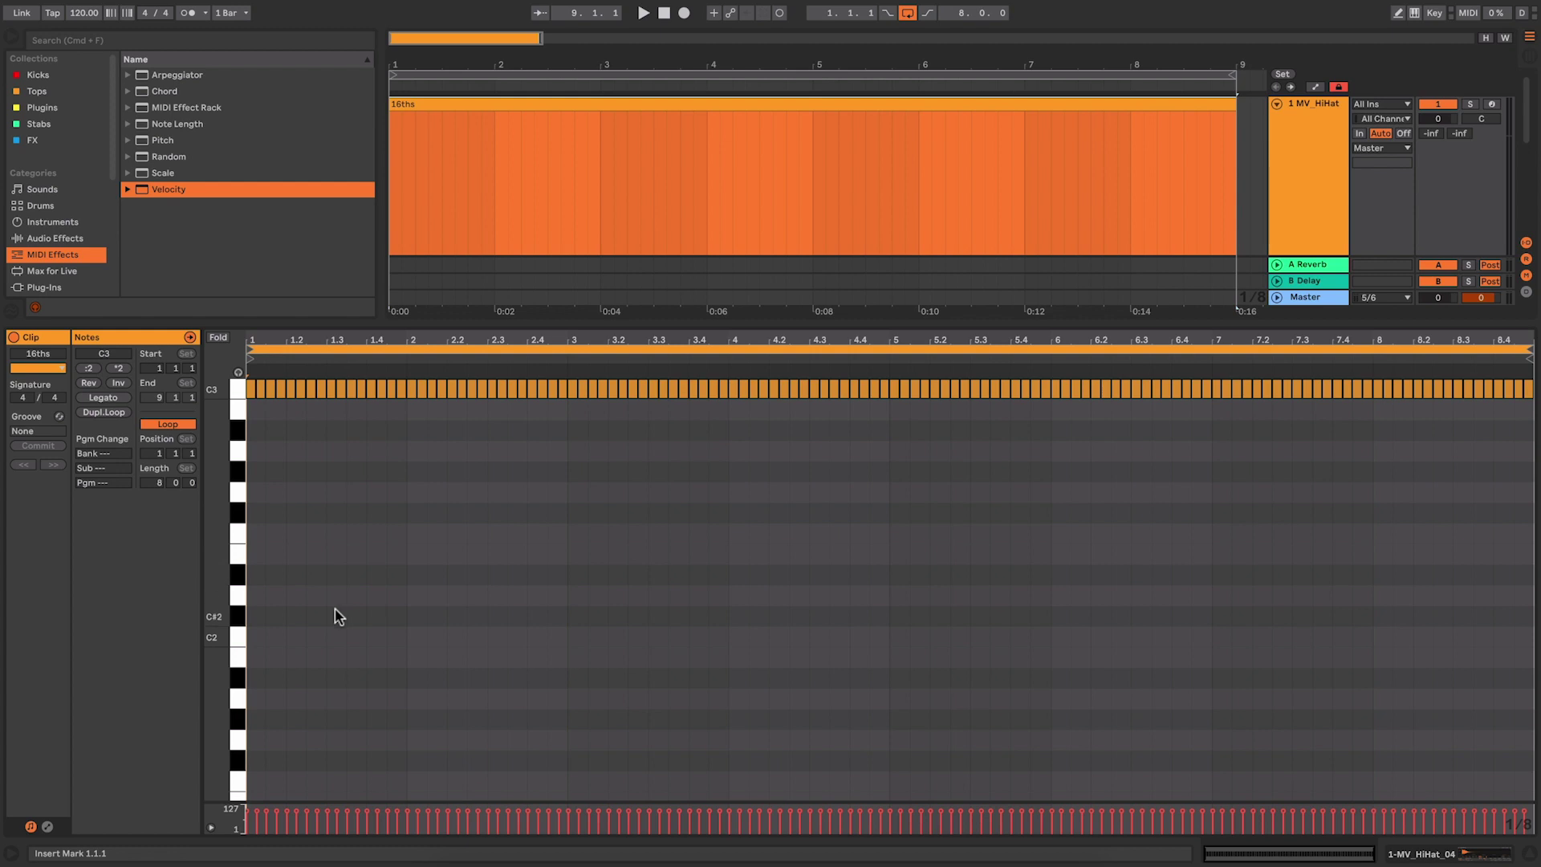
click(309, 530)
key(space)
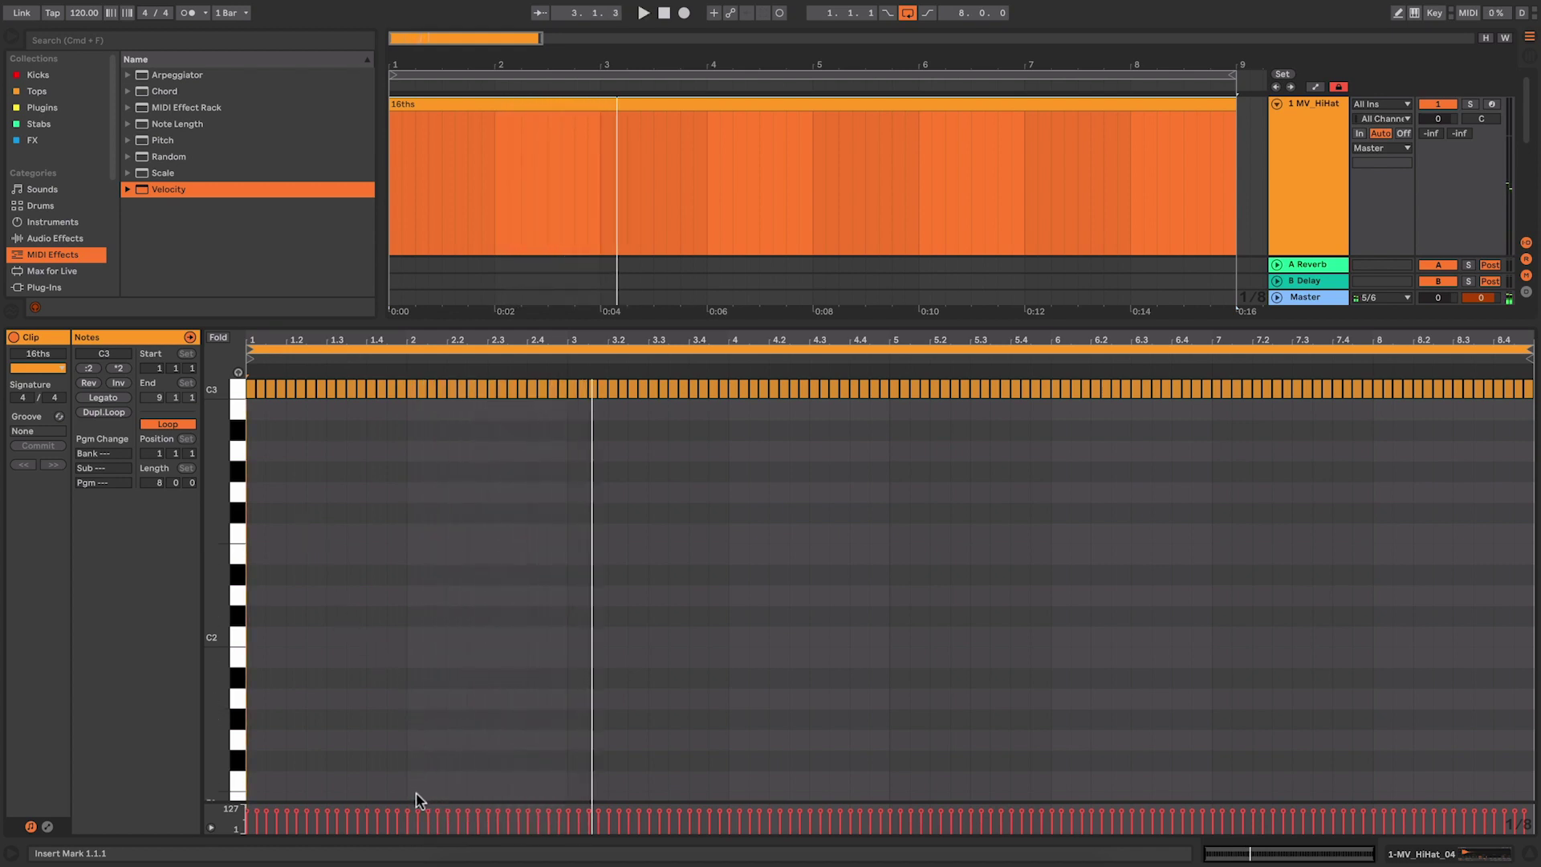
drag(413, 798, 410, 619)
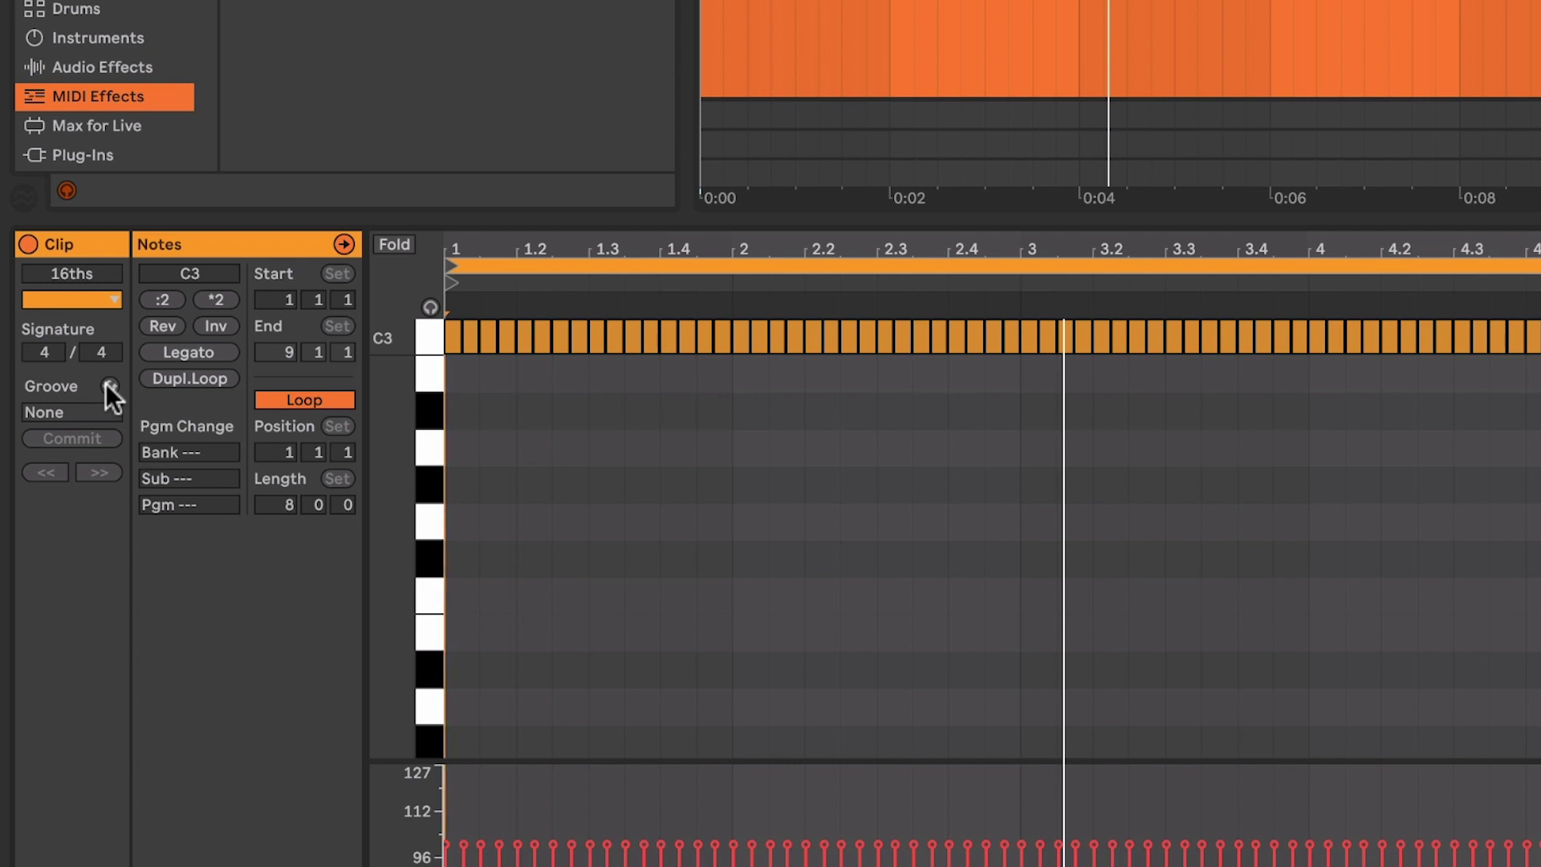
- Apply the Core Library MPC 16 Swing-64 groove to the 16ths clip and play it
click(108, 386)
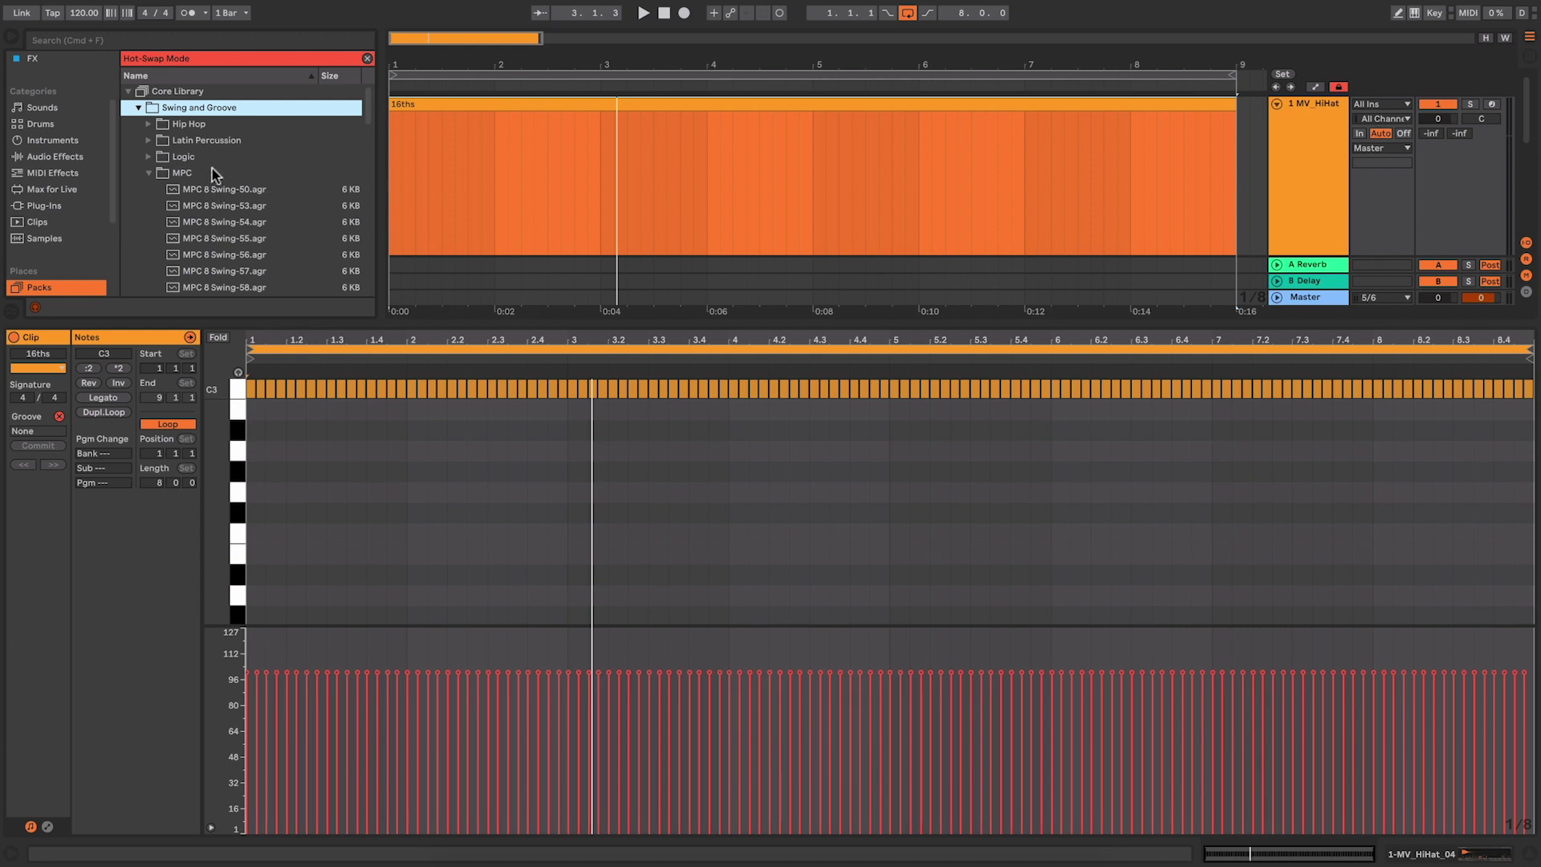
scroll(216, 174, down, 1)
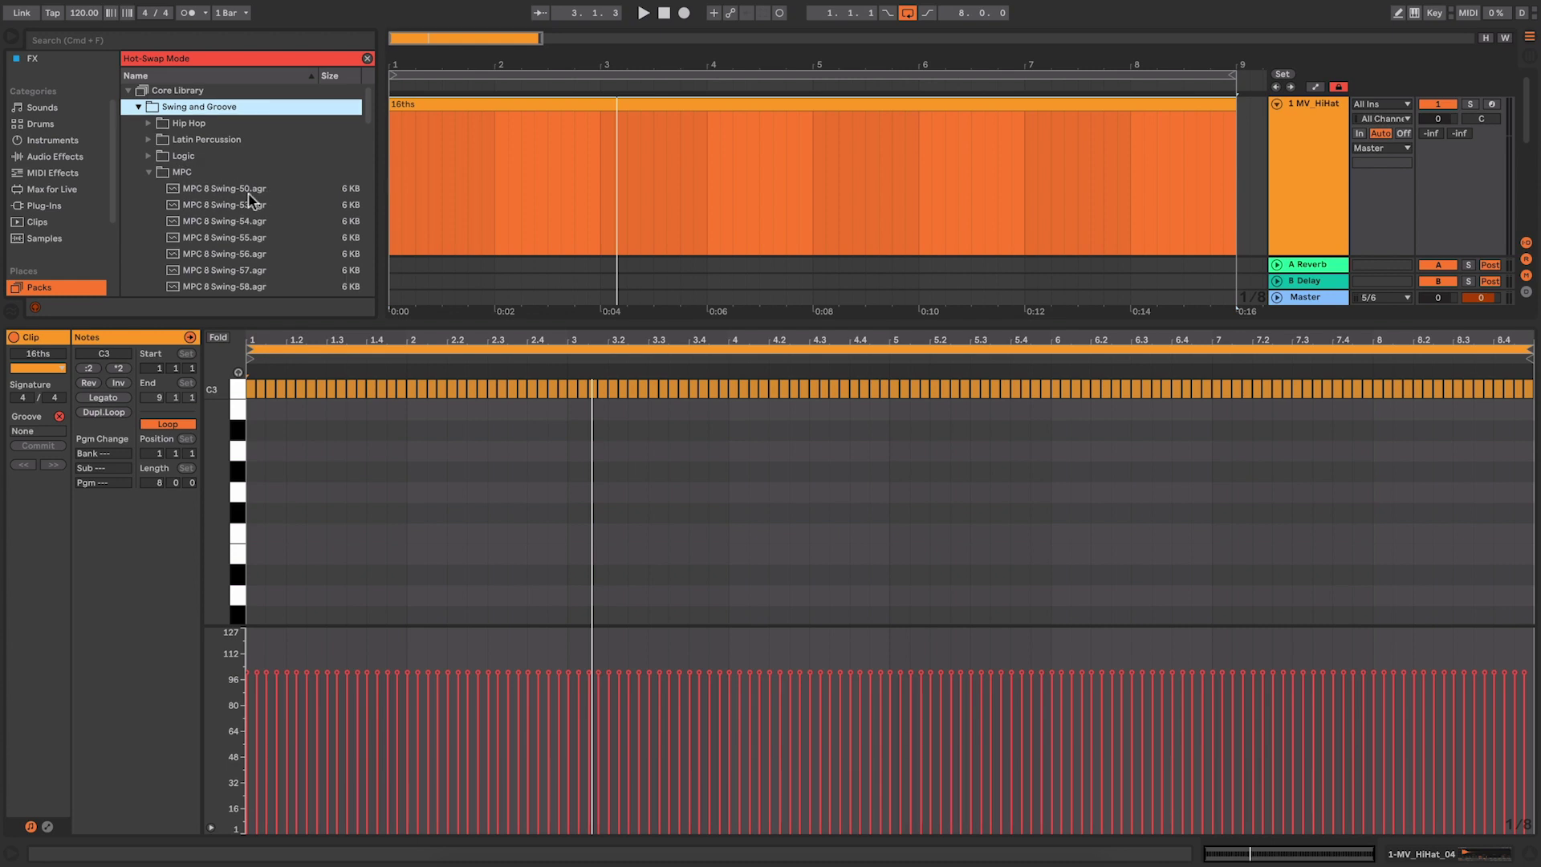
scroll(249, 195, down, 7)
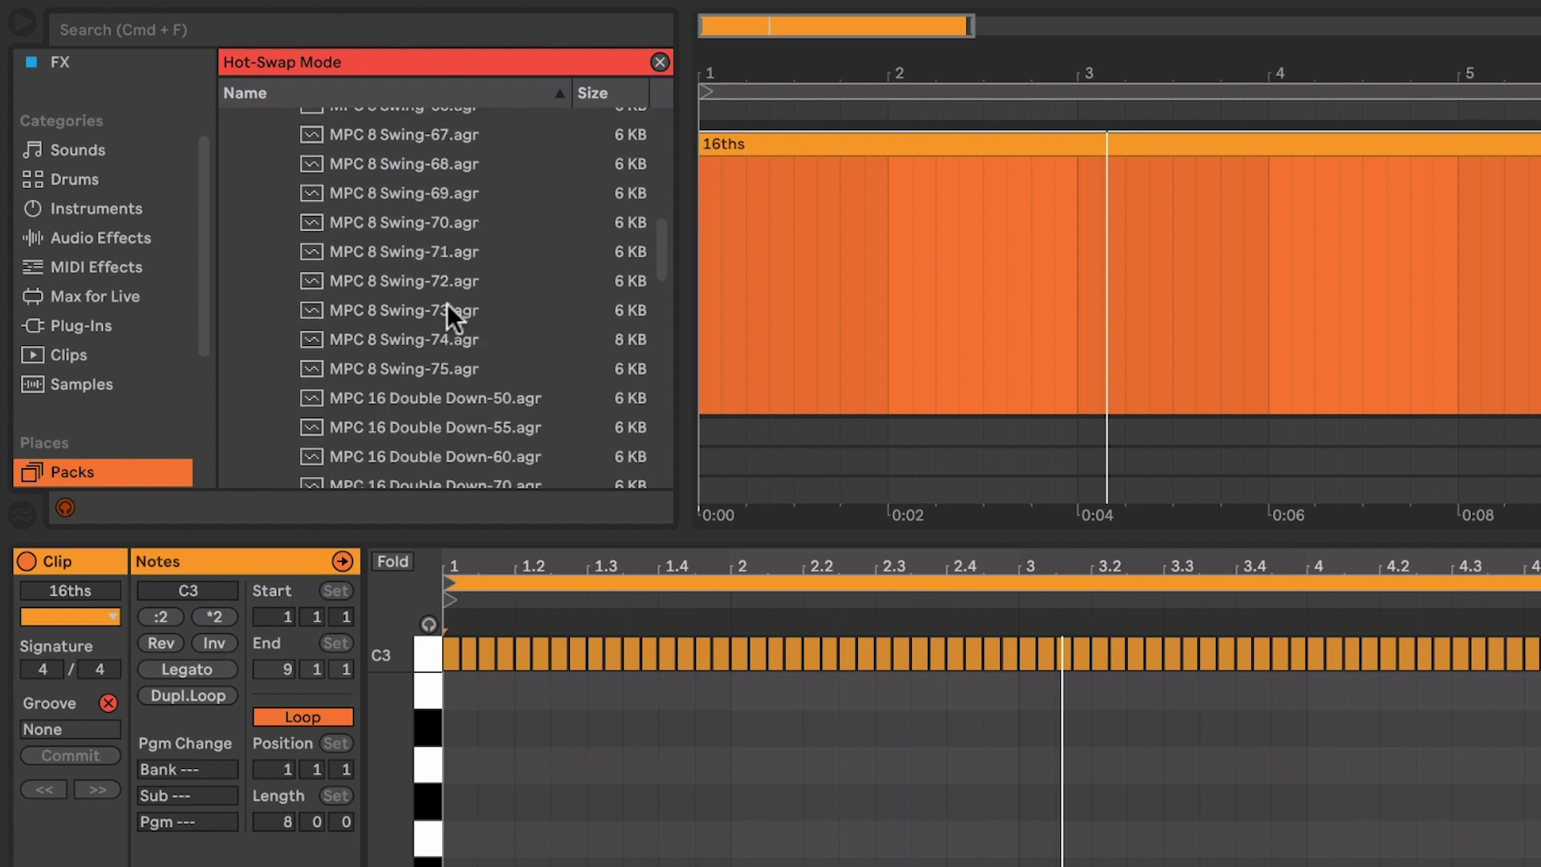
scroll(447, 305, down, 5)
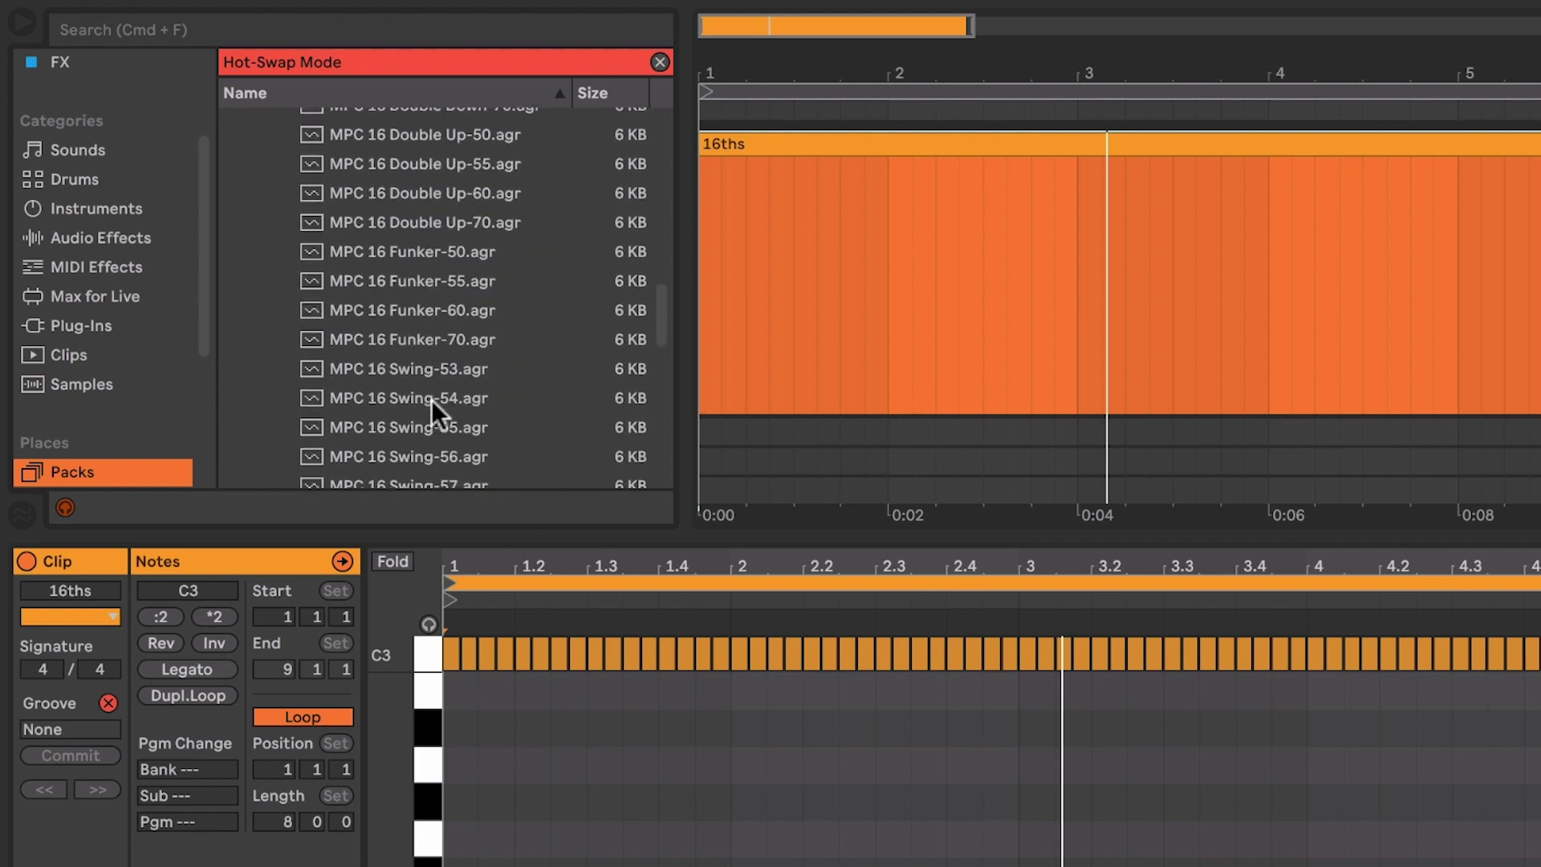
scroll(474, 319, down, 4)
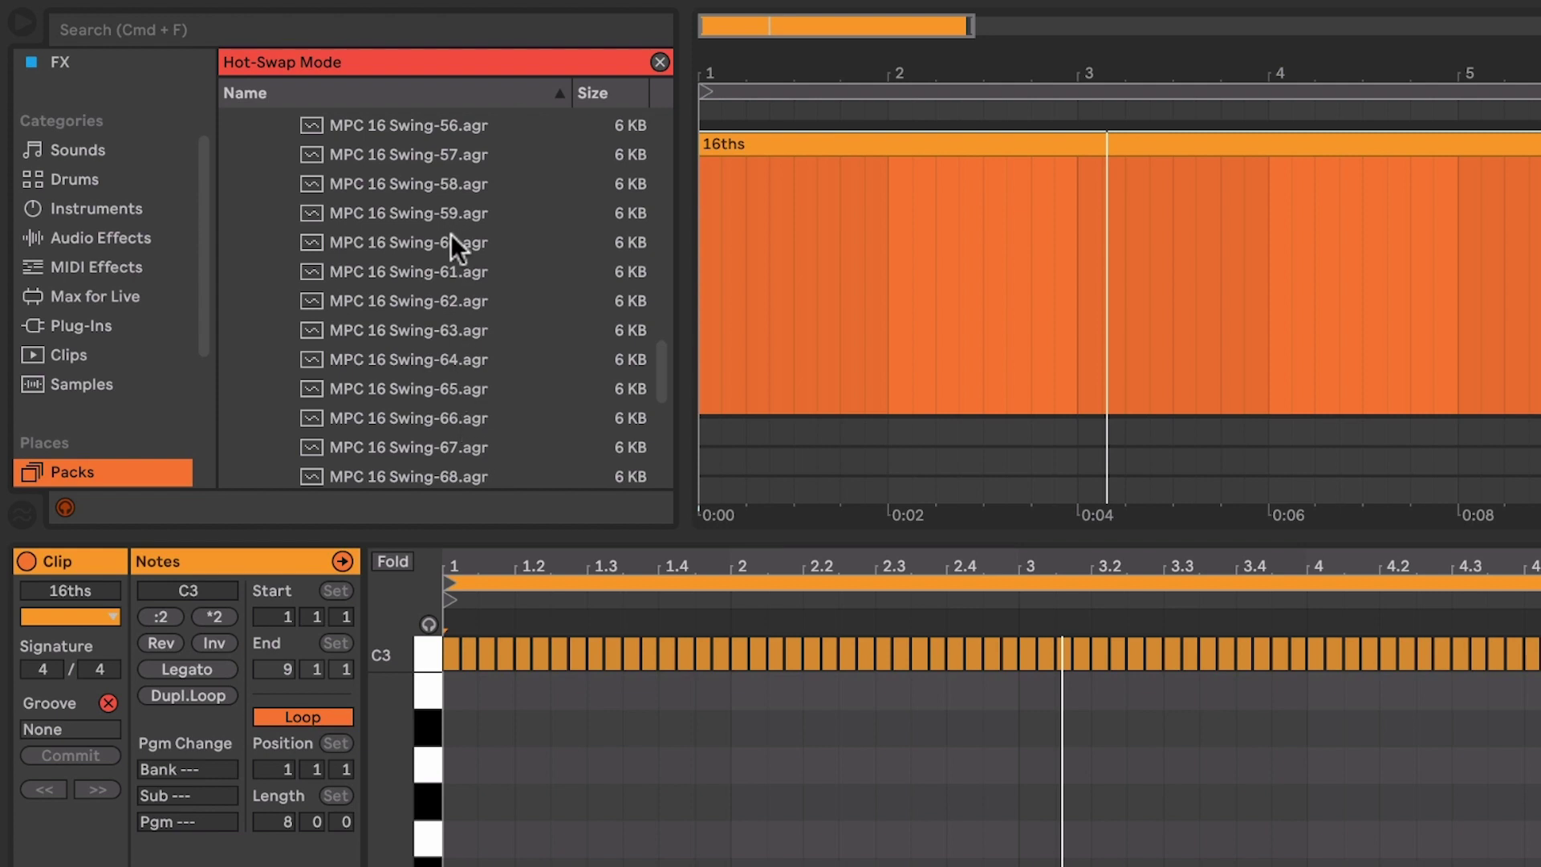
double_click(460, 358)
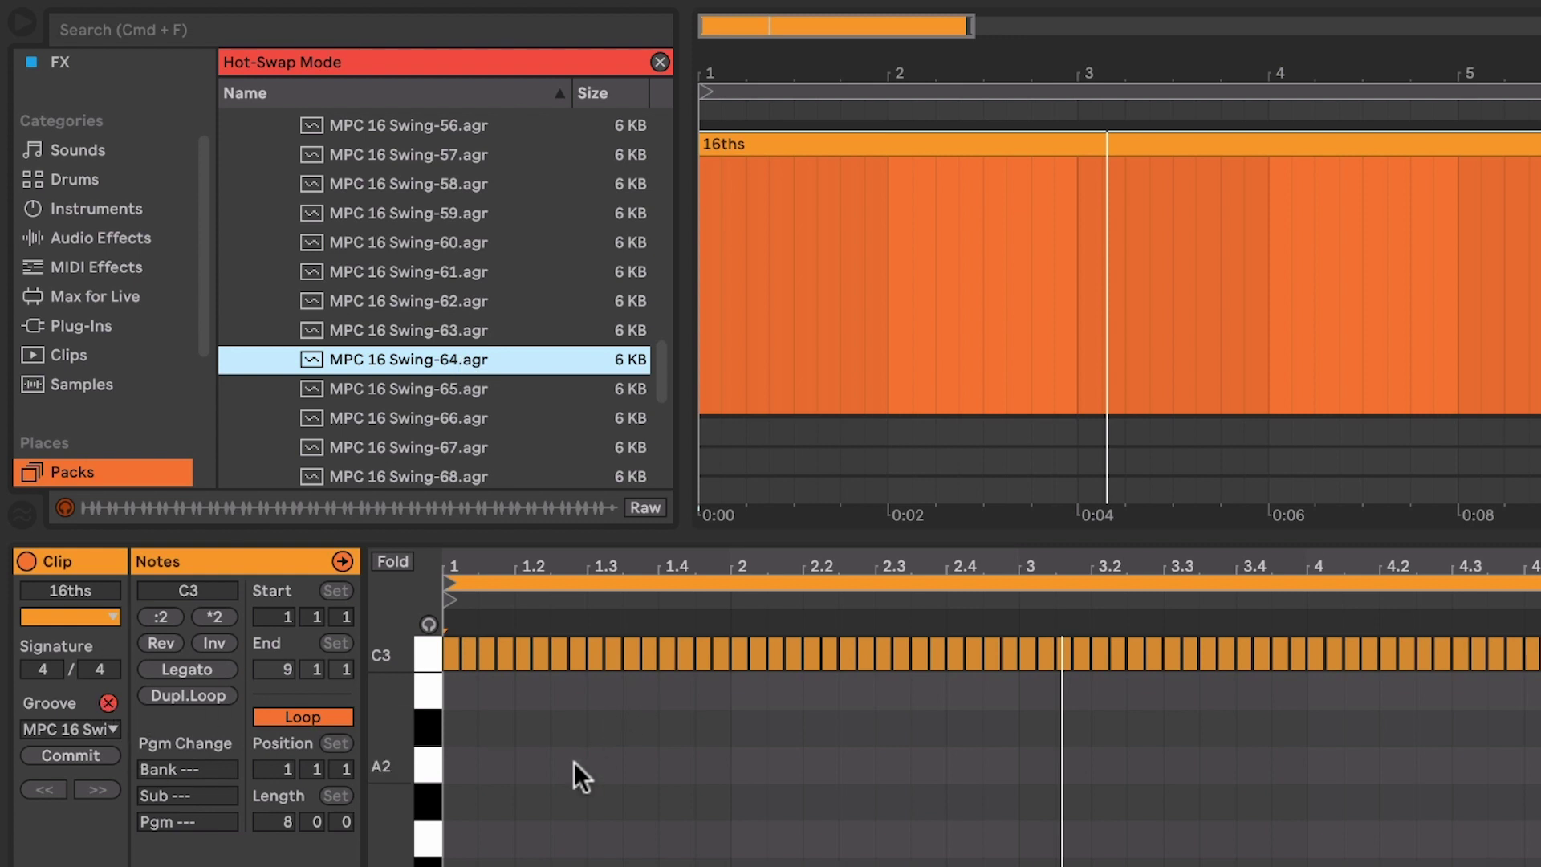
key(space)
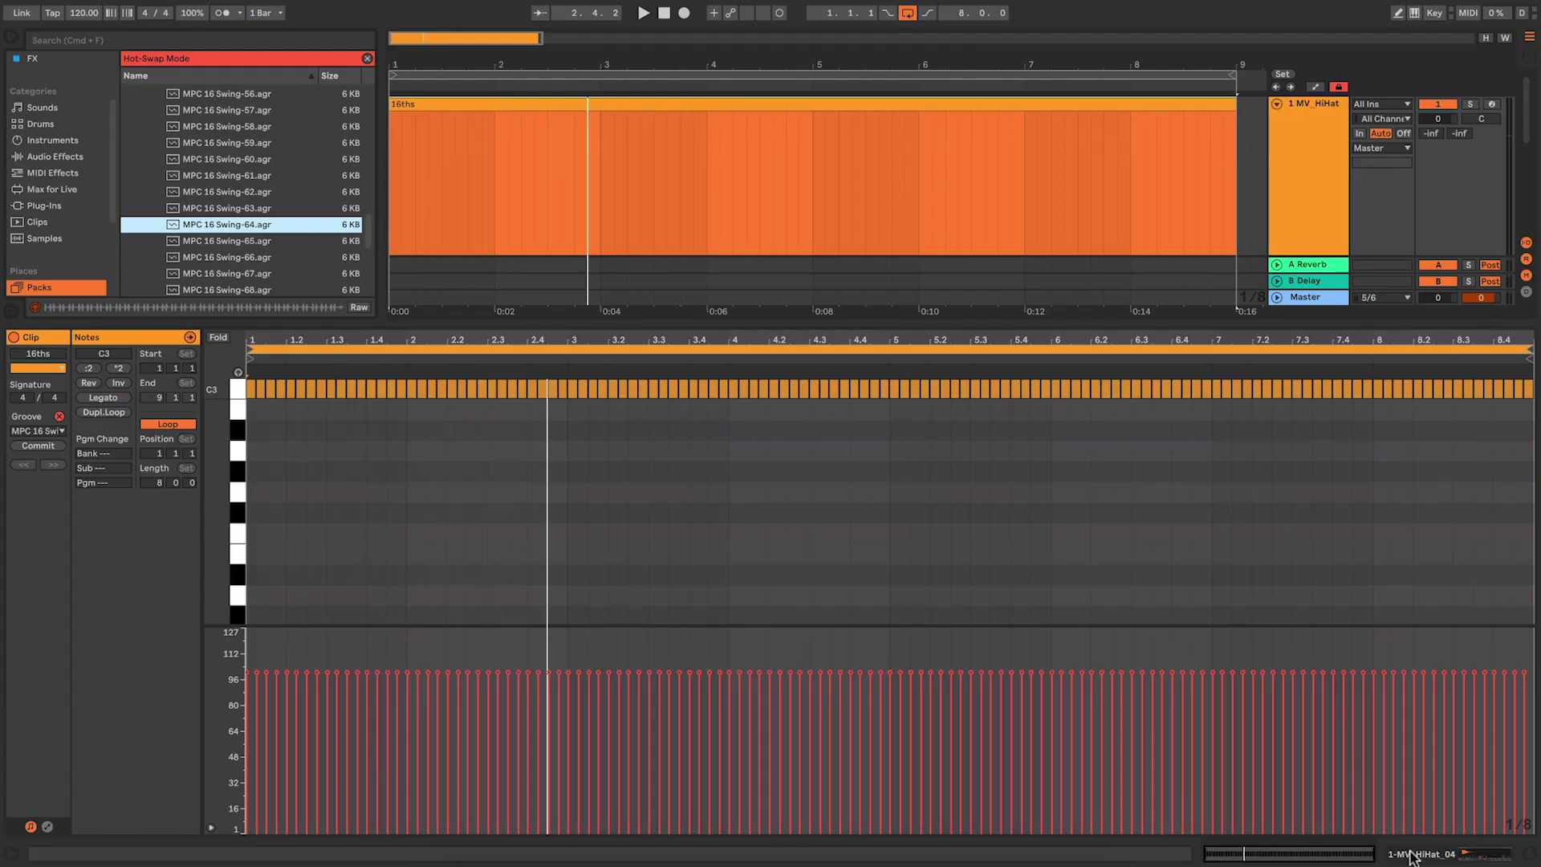
key(shift+Tab)
- Close the groove browser, return to the Simpler device view, and list the MIDI Effects category
click(629, 499)
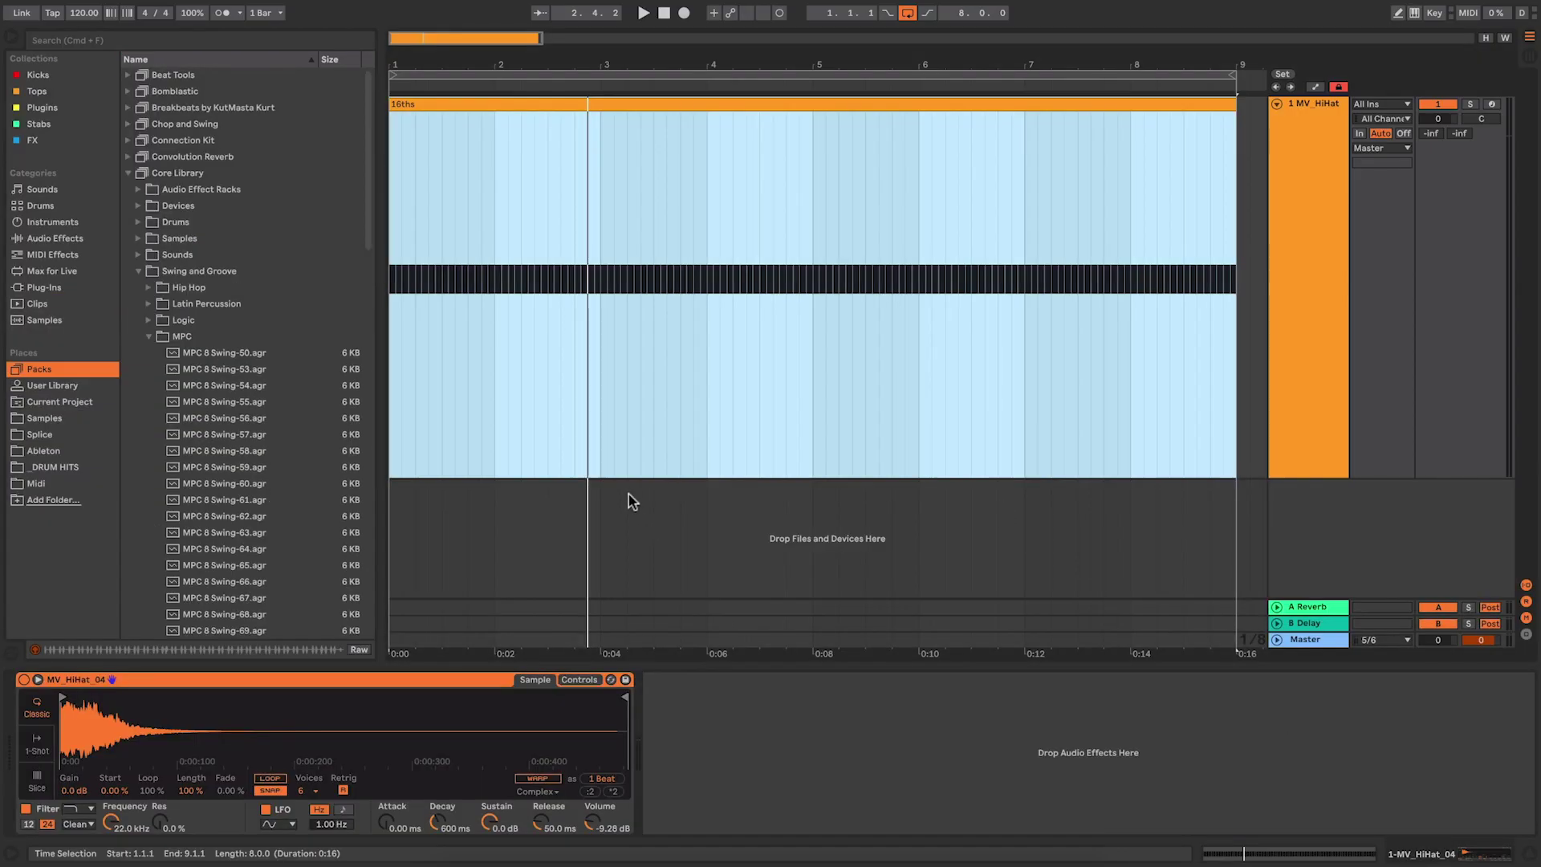
click(508, 525)
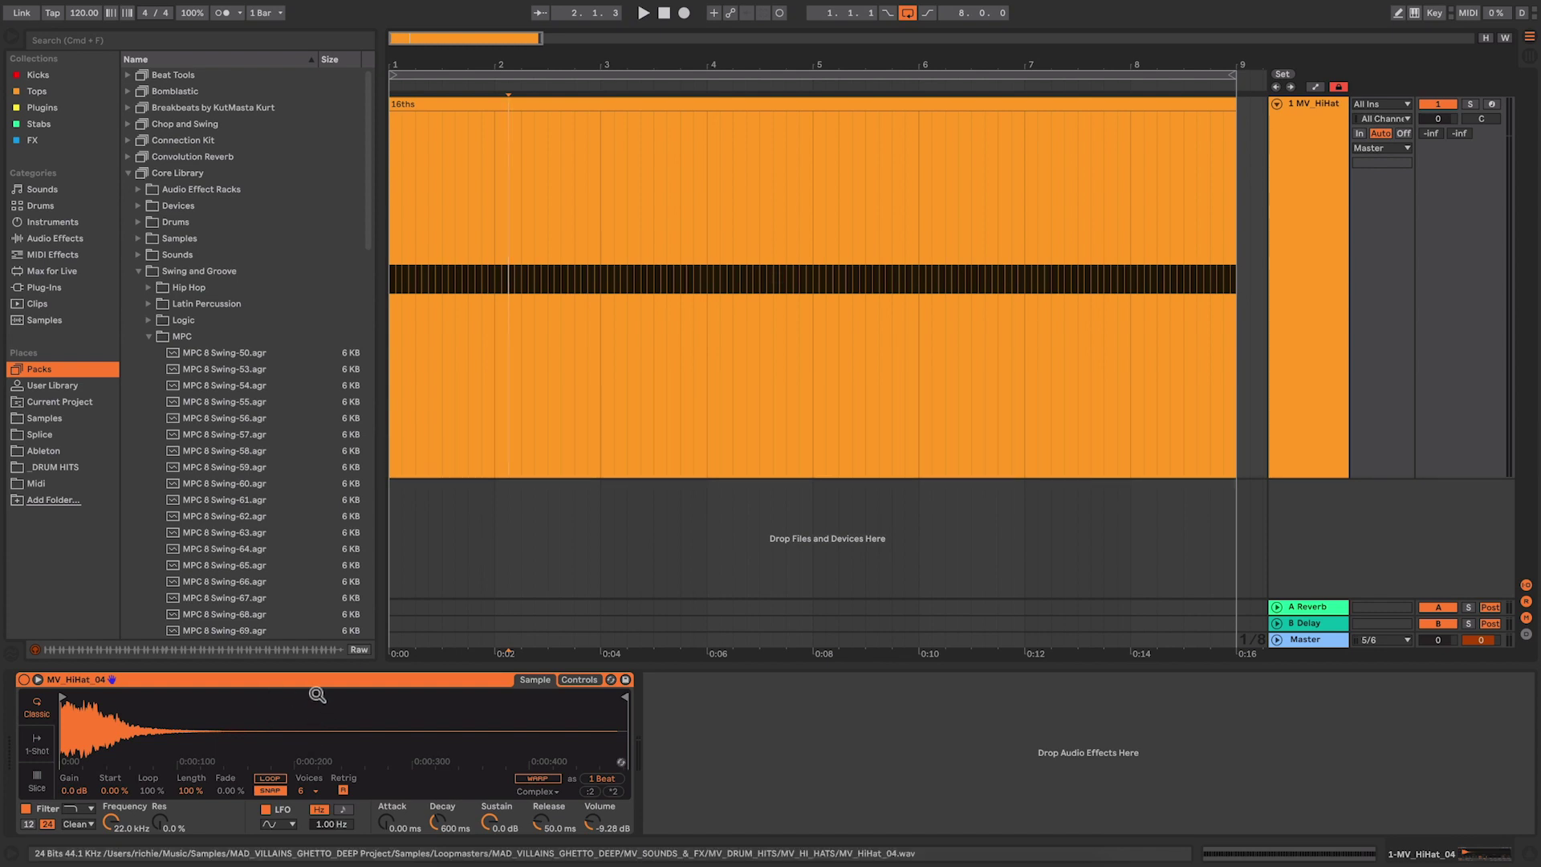
double_click(663, 103)
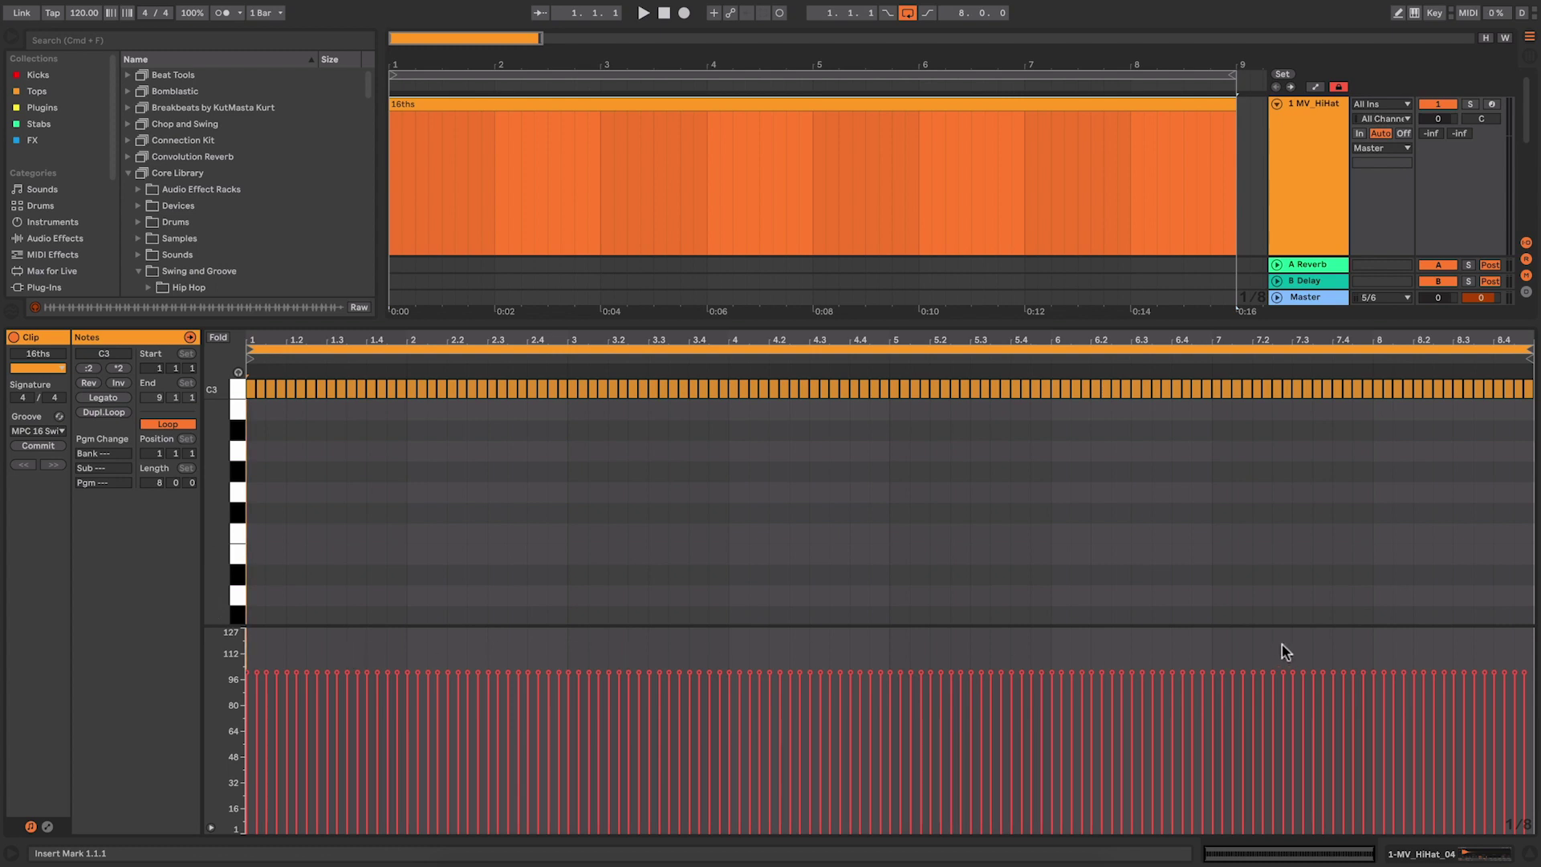
click(1414, 853)
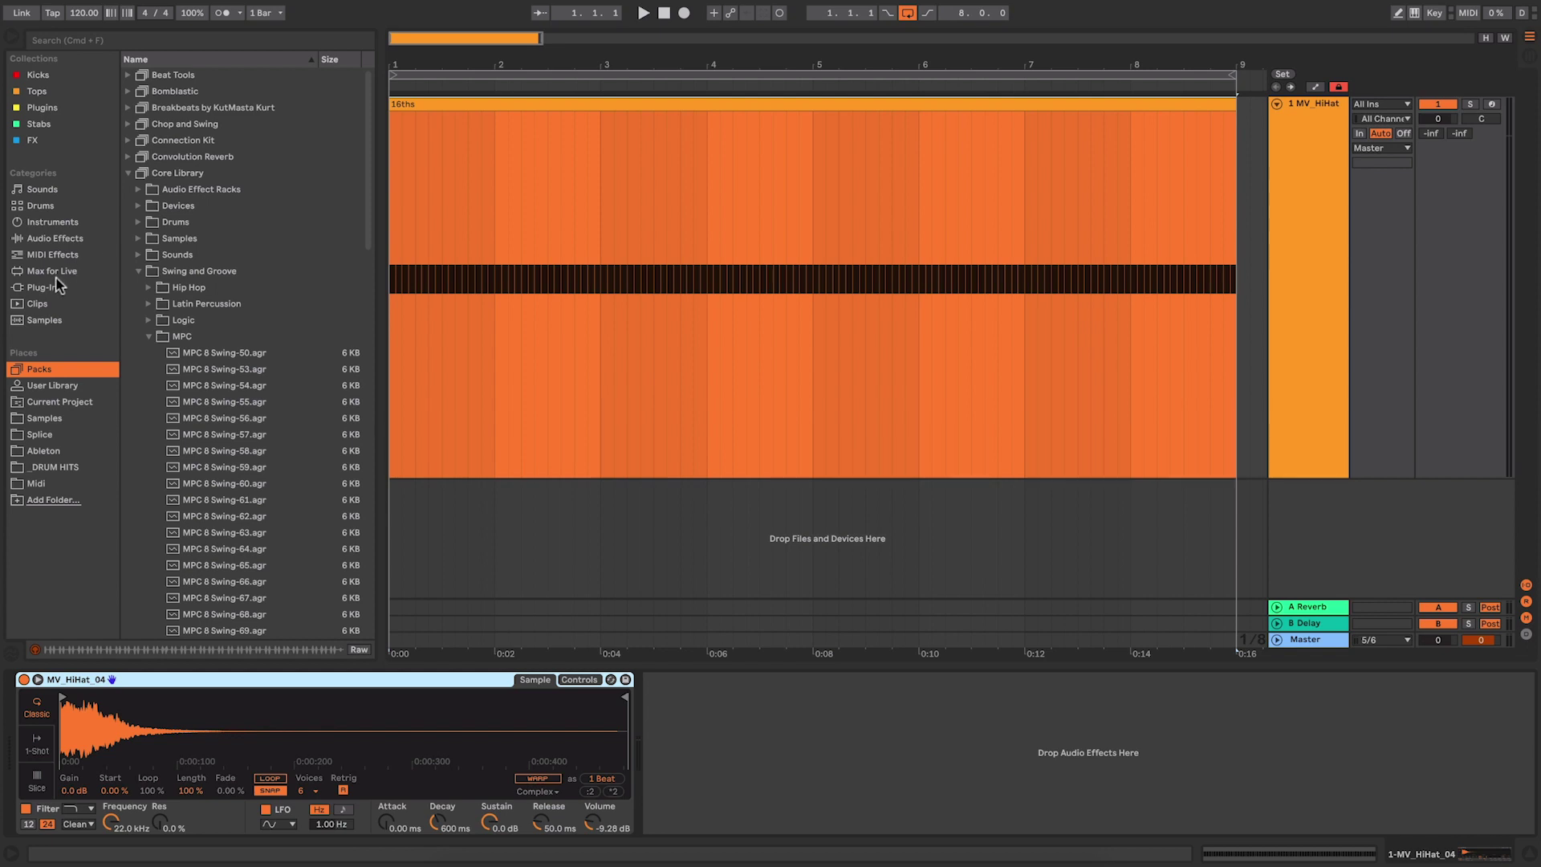
click(60, 256)
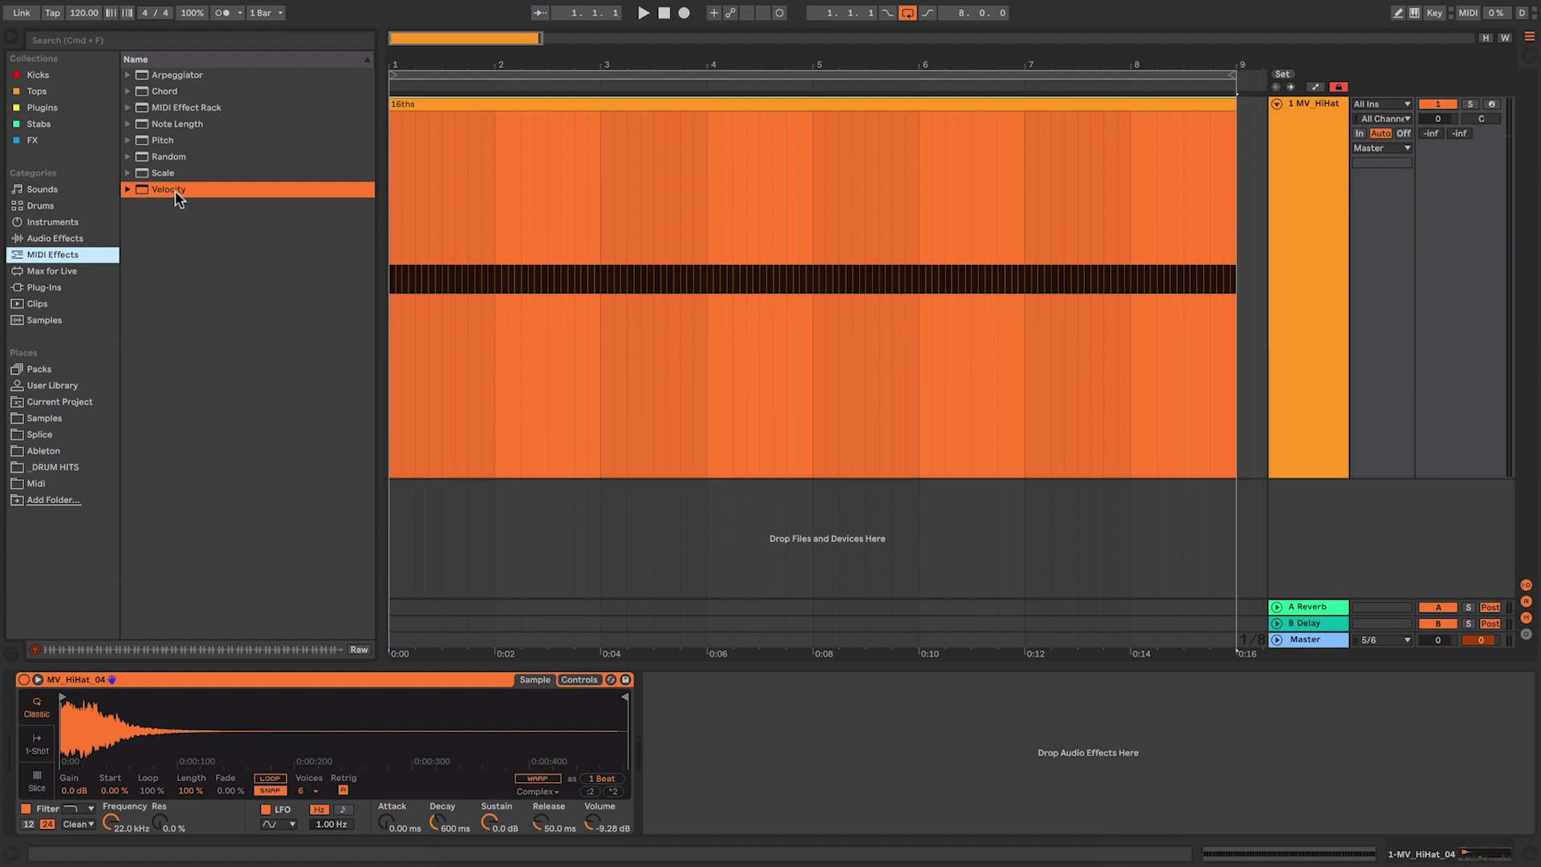
- Insert a Velocity MIDI effect before the Simpler and set its Random to 64 during playback
drag(178, 192, 55, 712)
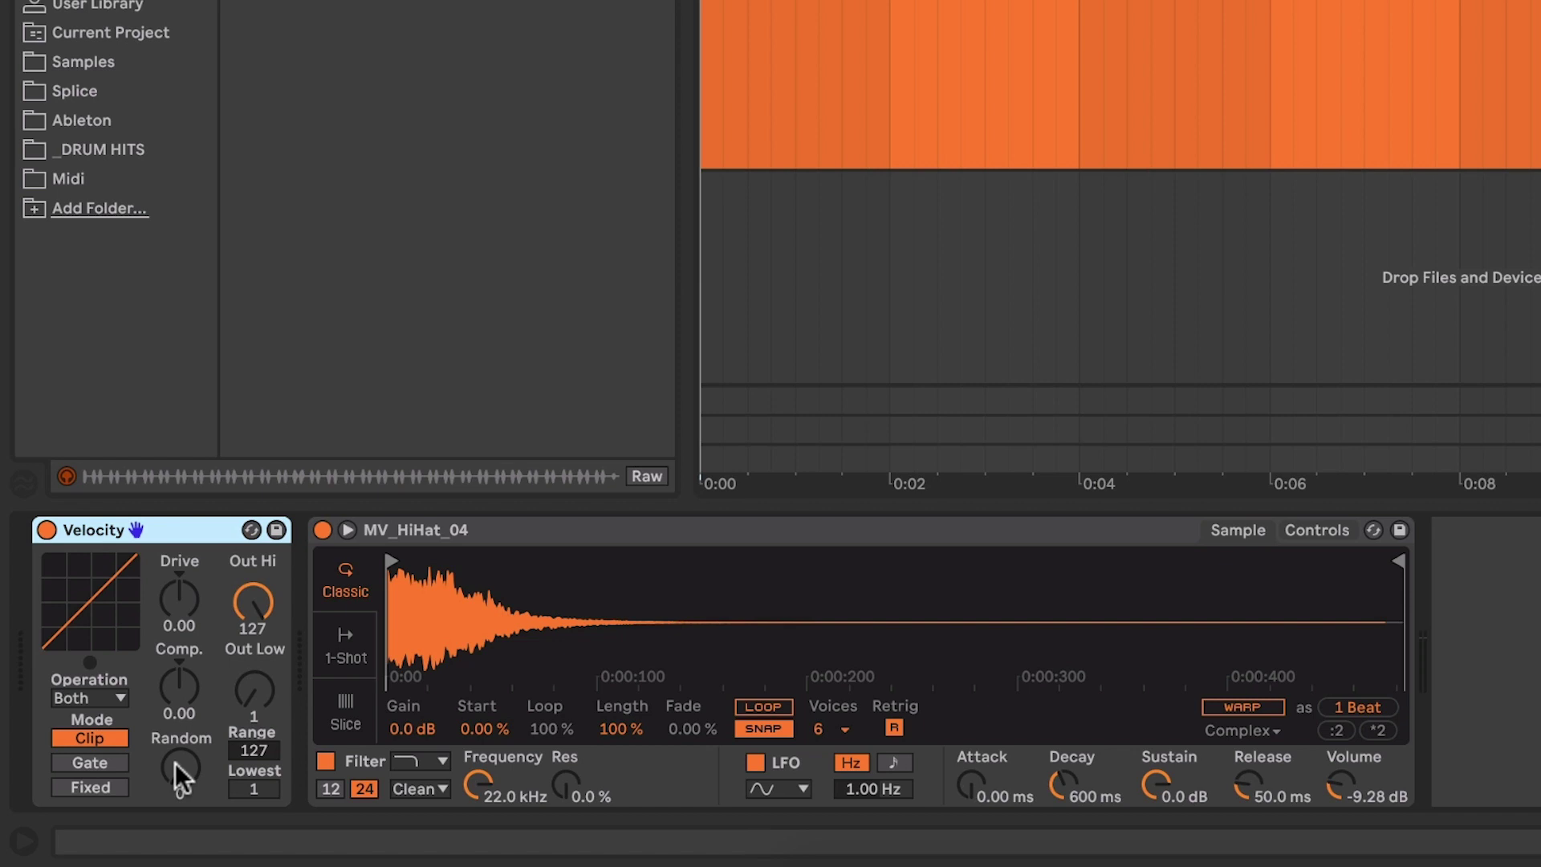
key(space)
drag(175, 762, 175, 712)
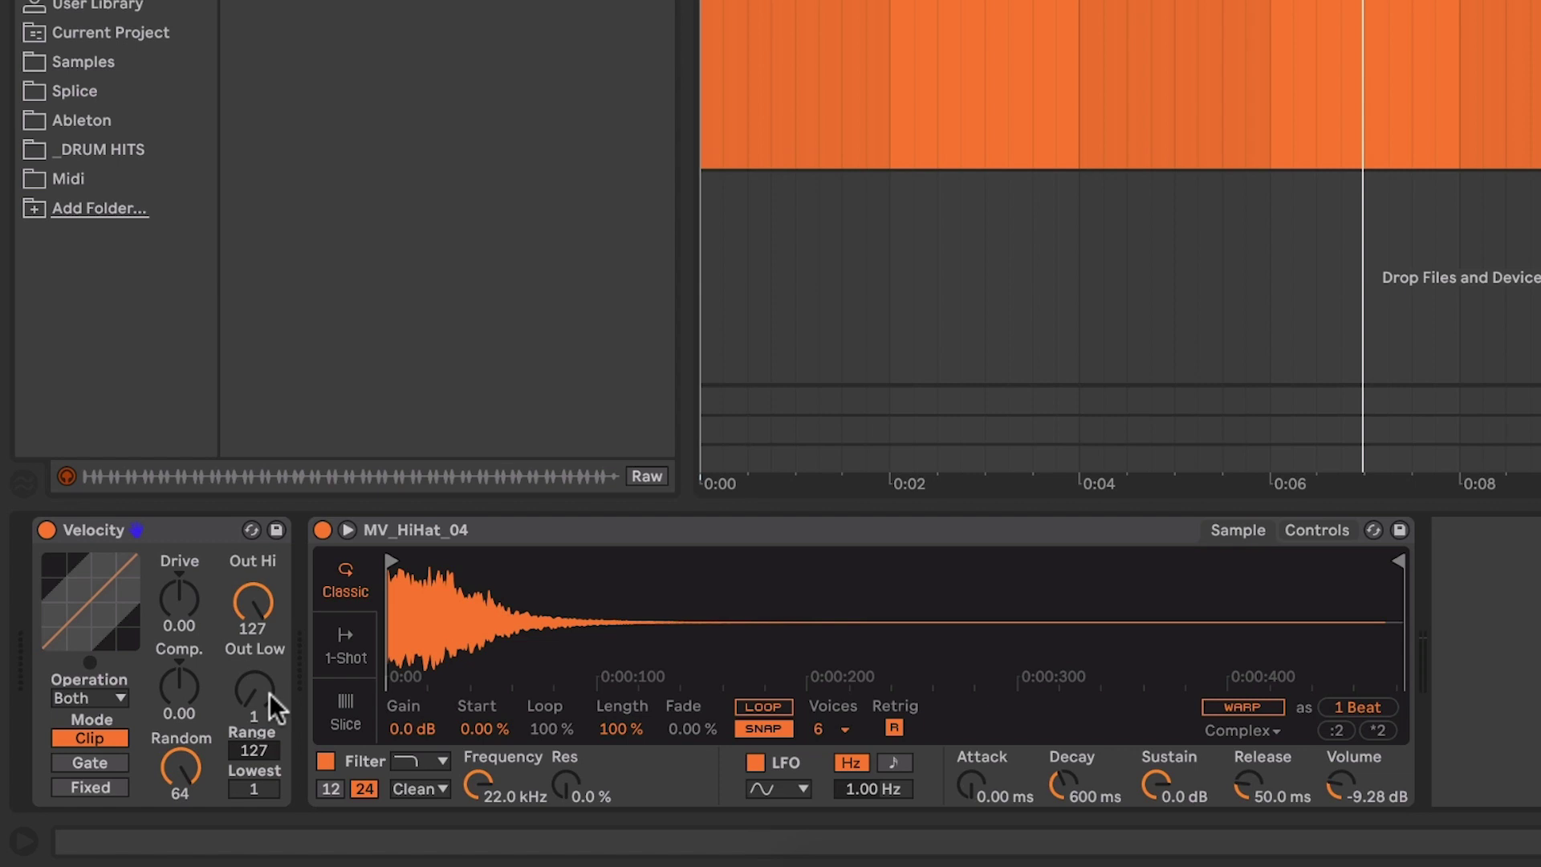
- Set the Velocity effect's Out Hi to 100 and Out Low to 71, replaying the clip
drag(252, 681, 252, 645)
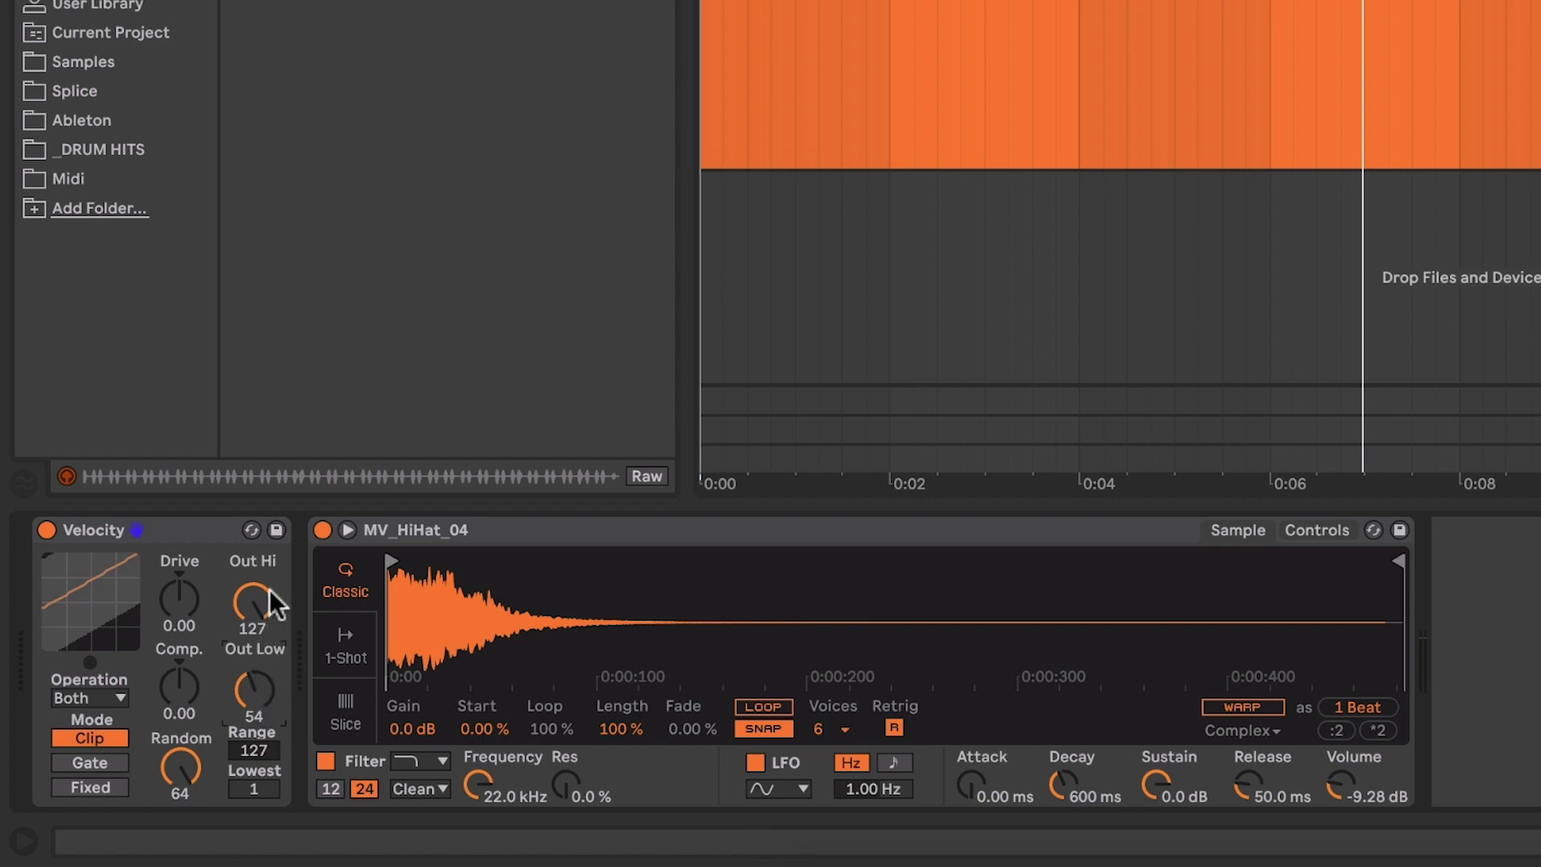
drag(267, 585, 267, 603)
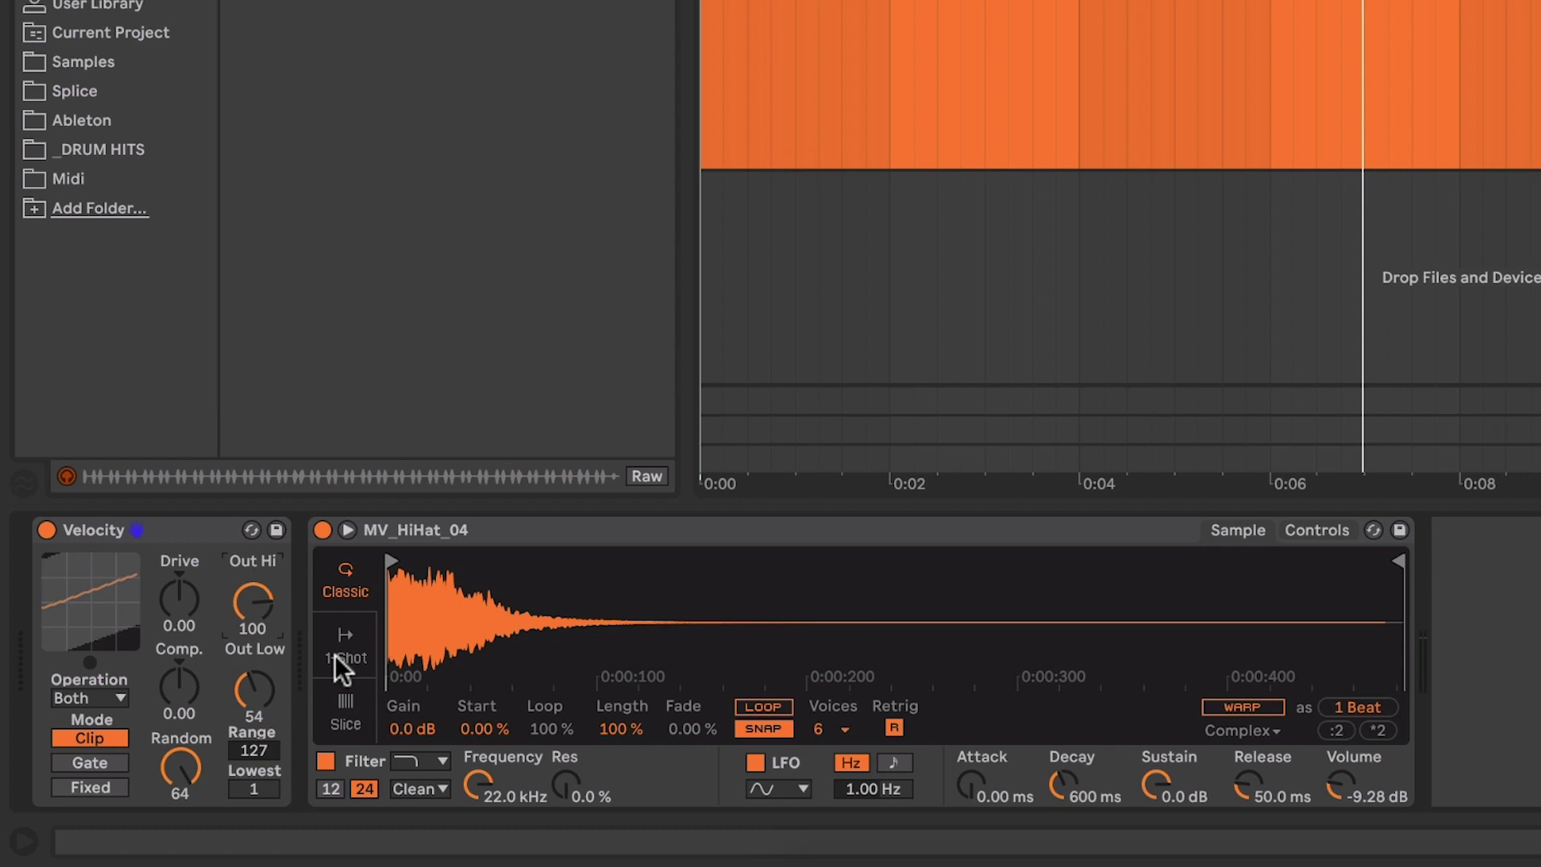
key(space)
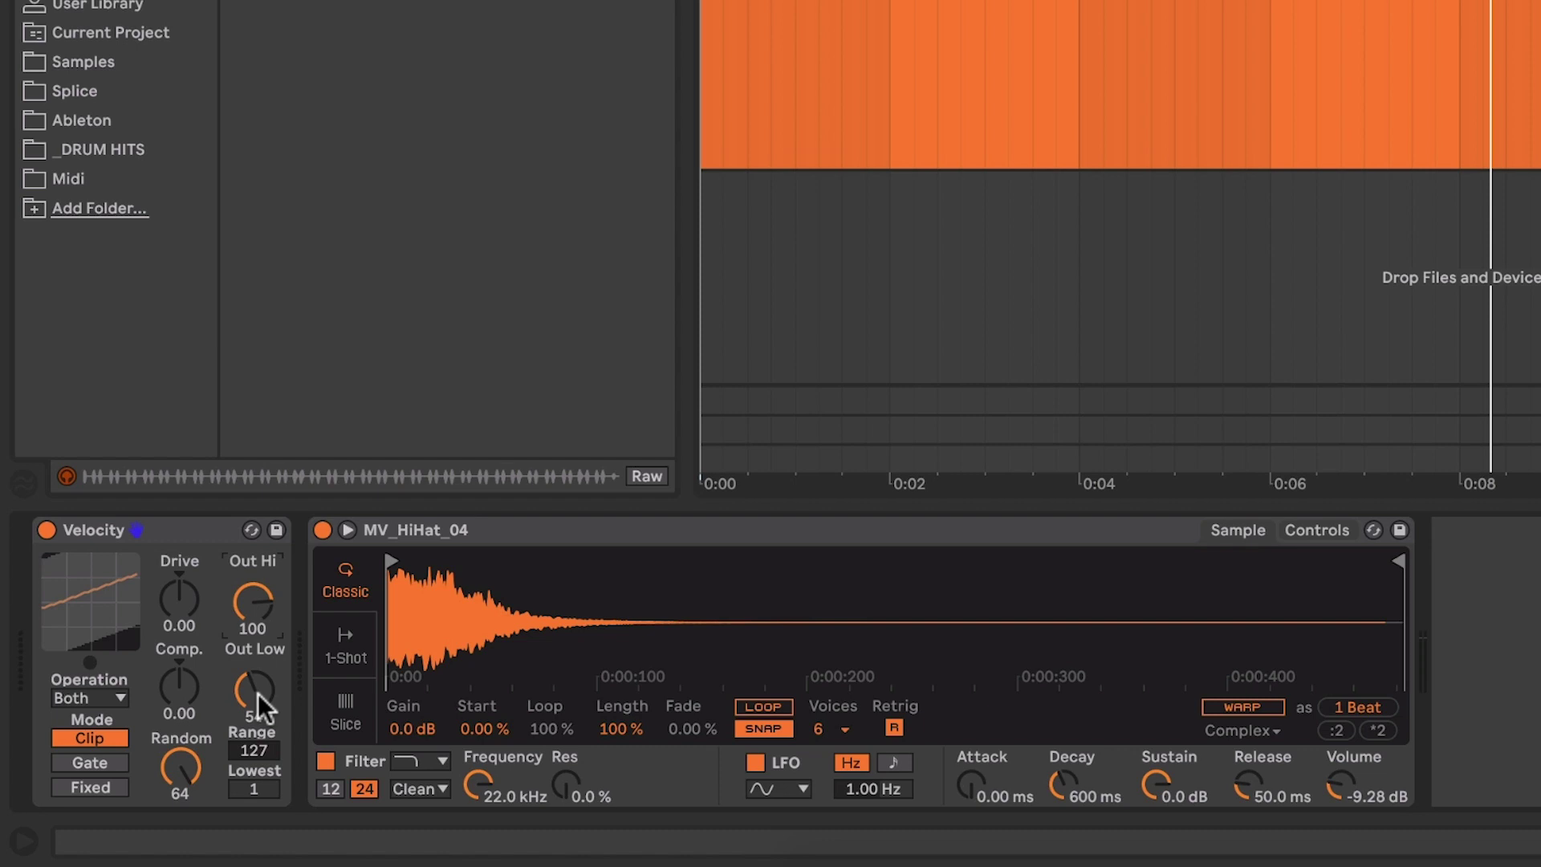
drag(258, 693, 266, 682)
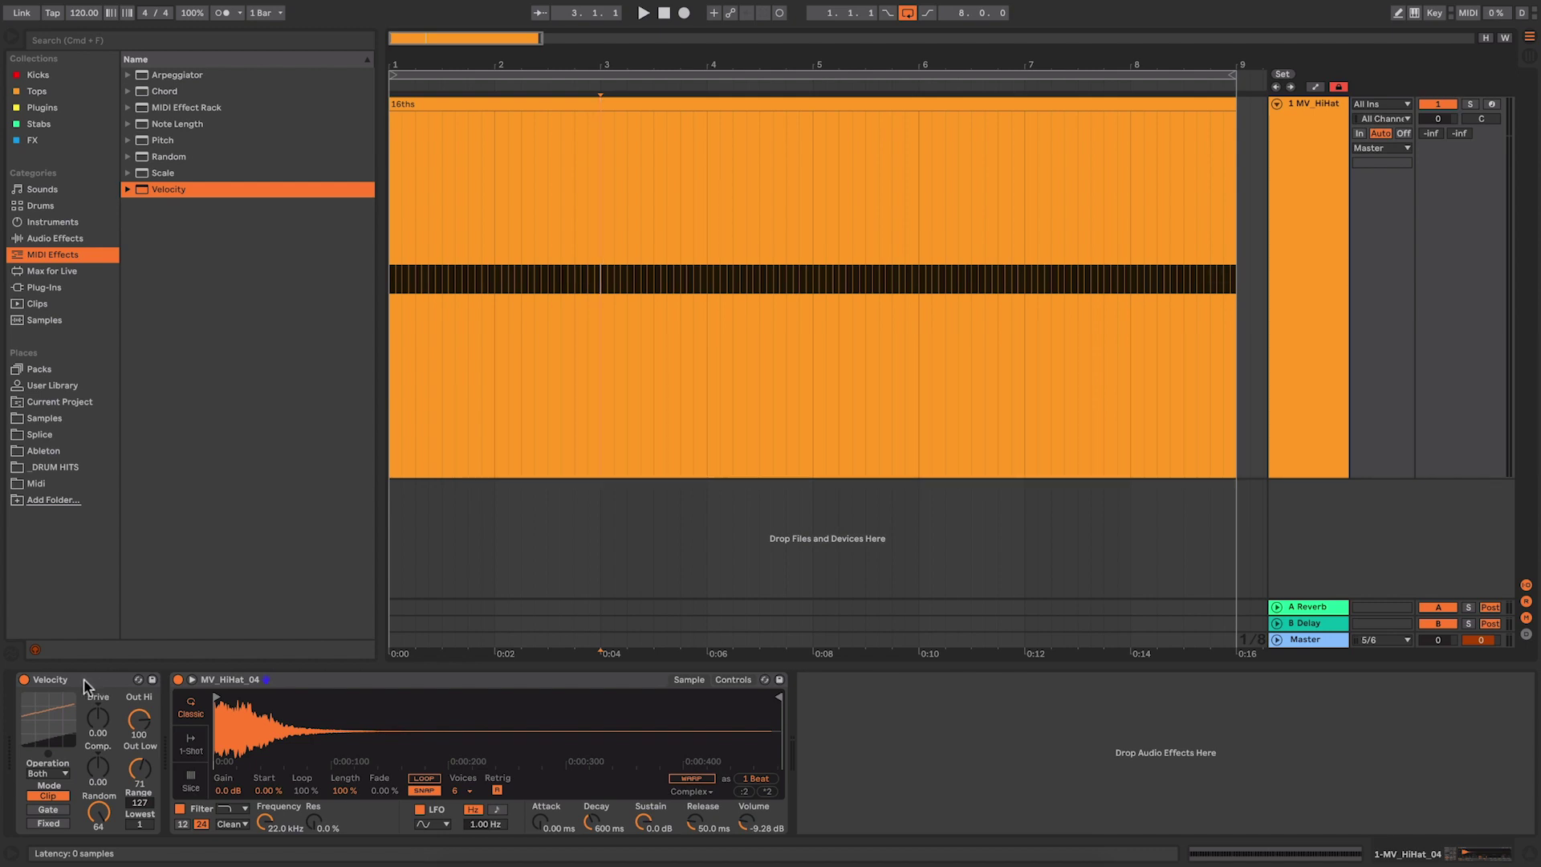
- Swap the Velocity effect for the Max MIDI Effect LFO MIDI.amxd placed before the Simpler
click(87, 687)
key(Delete)
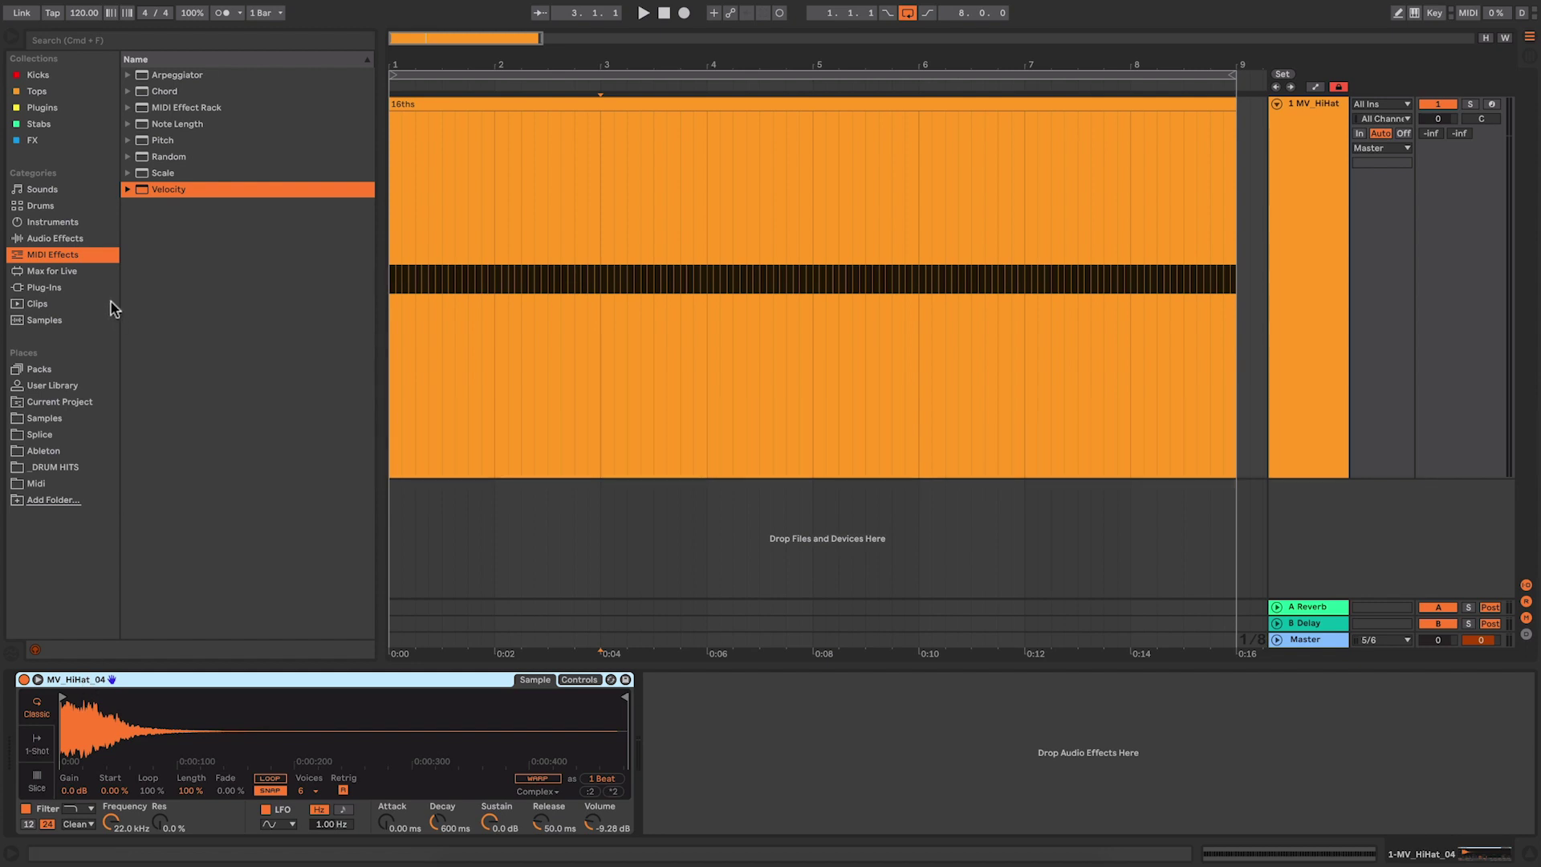
click(53, 272)
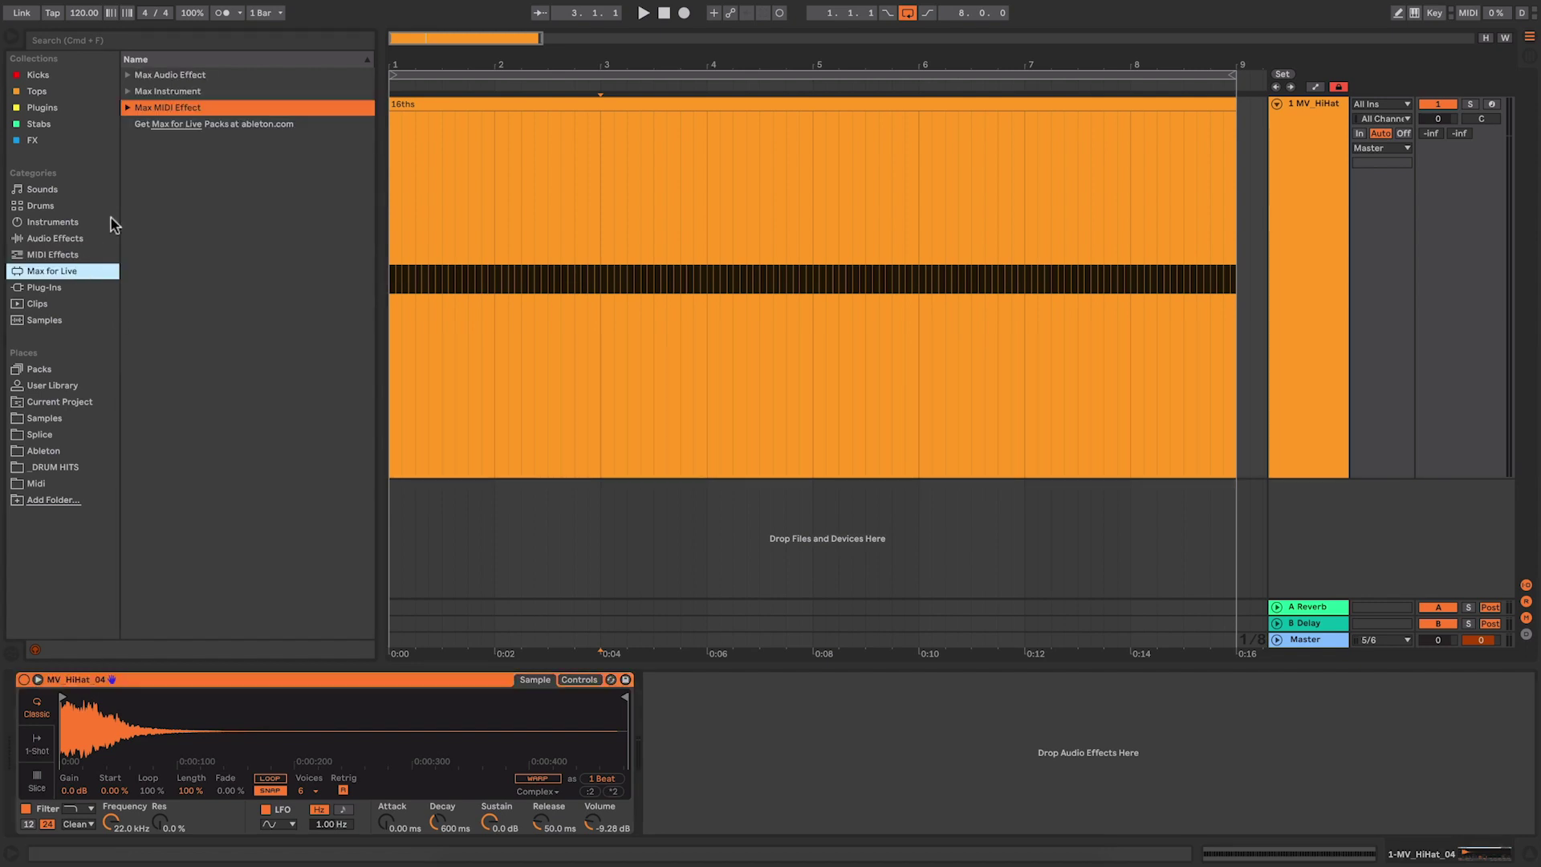
click(129, 108)
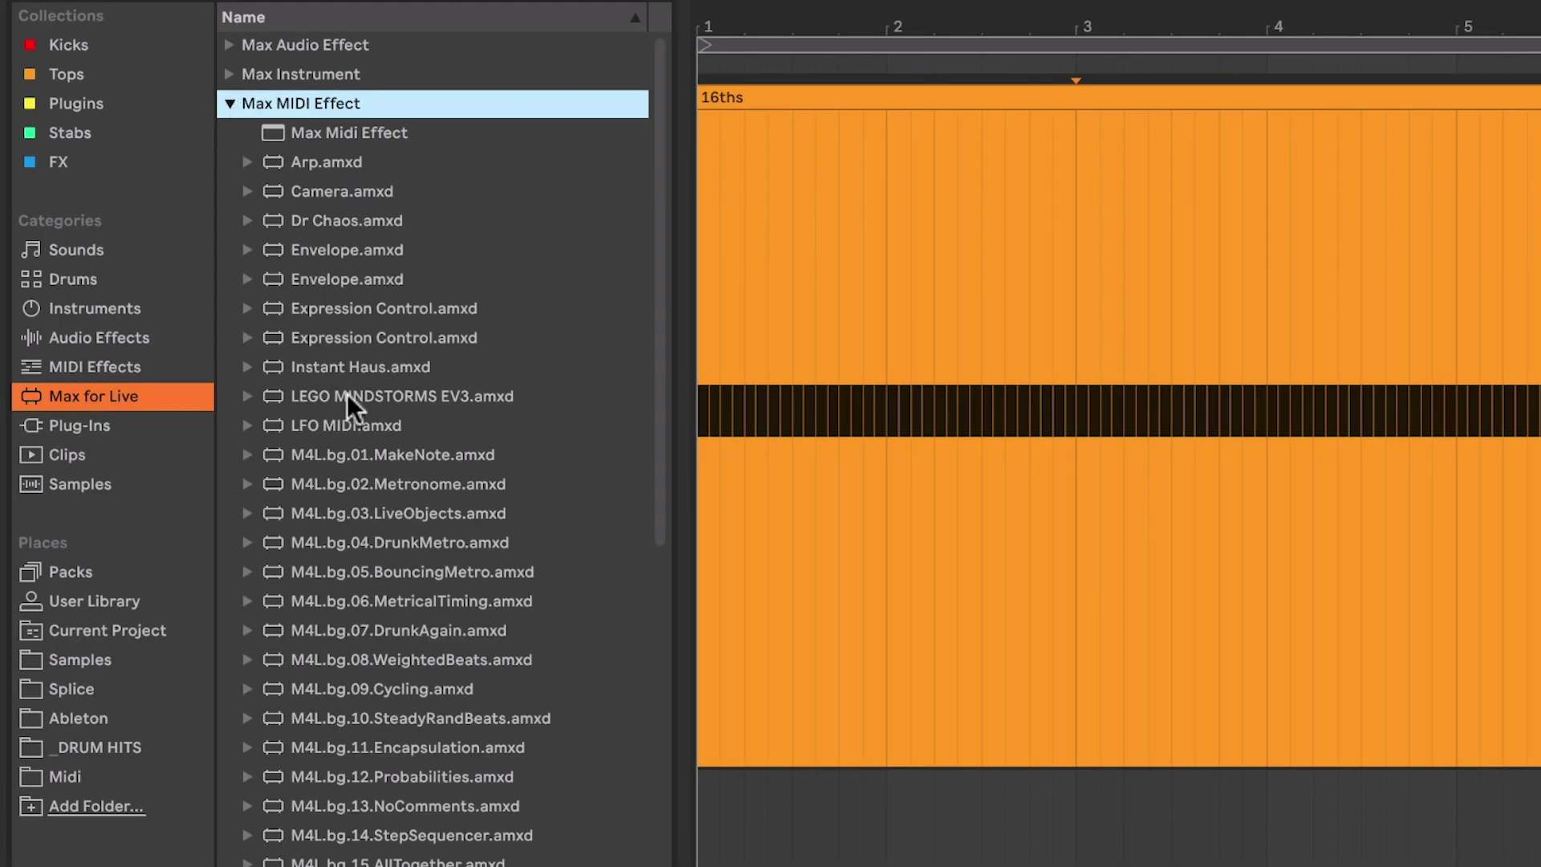
click(359, 427)
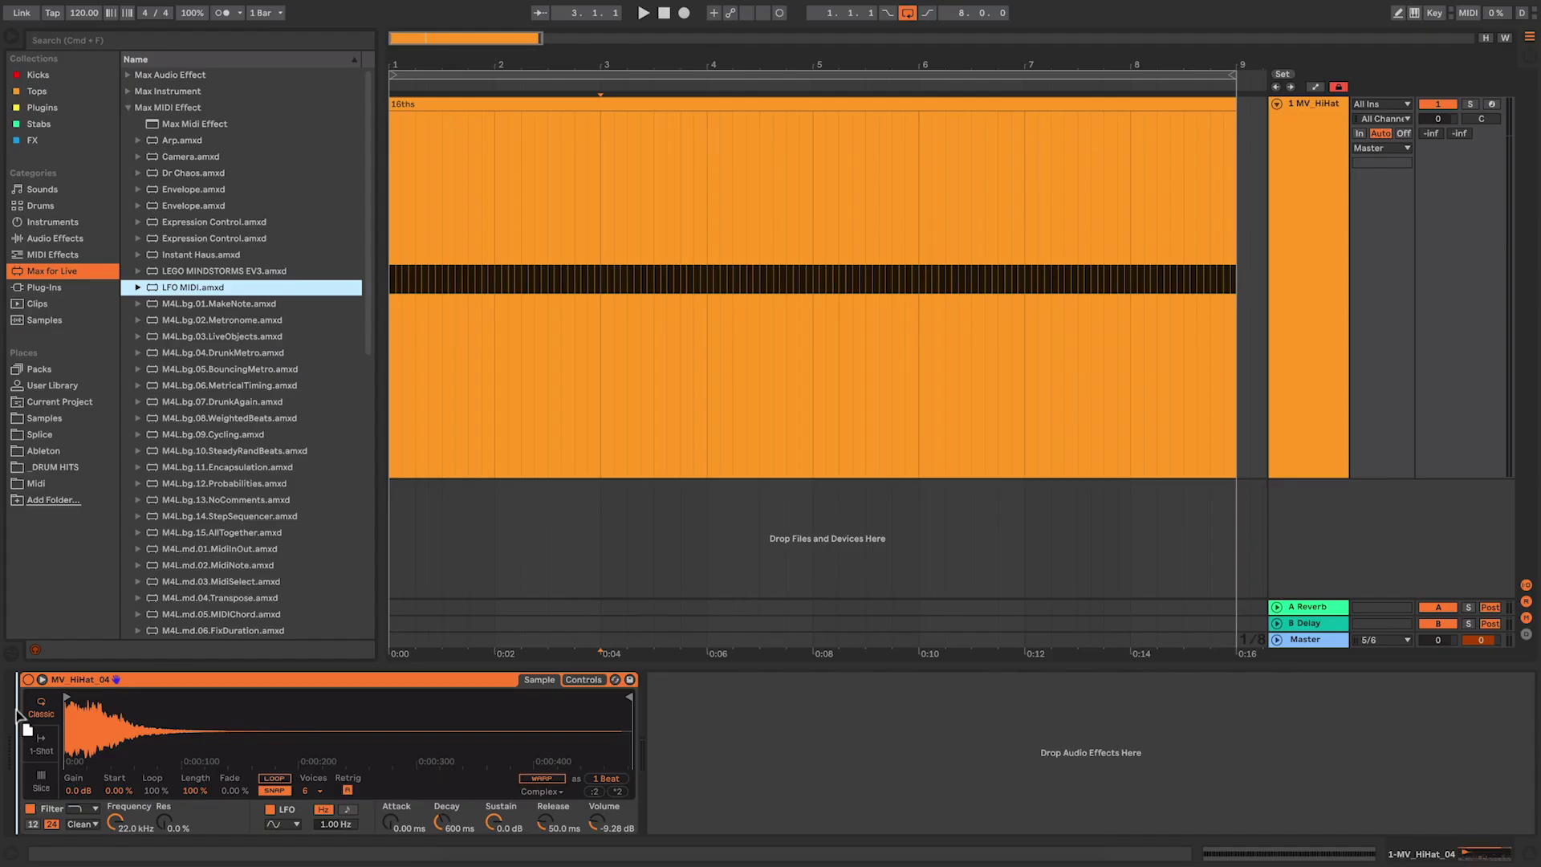
drag(16, 715, 16, 715)
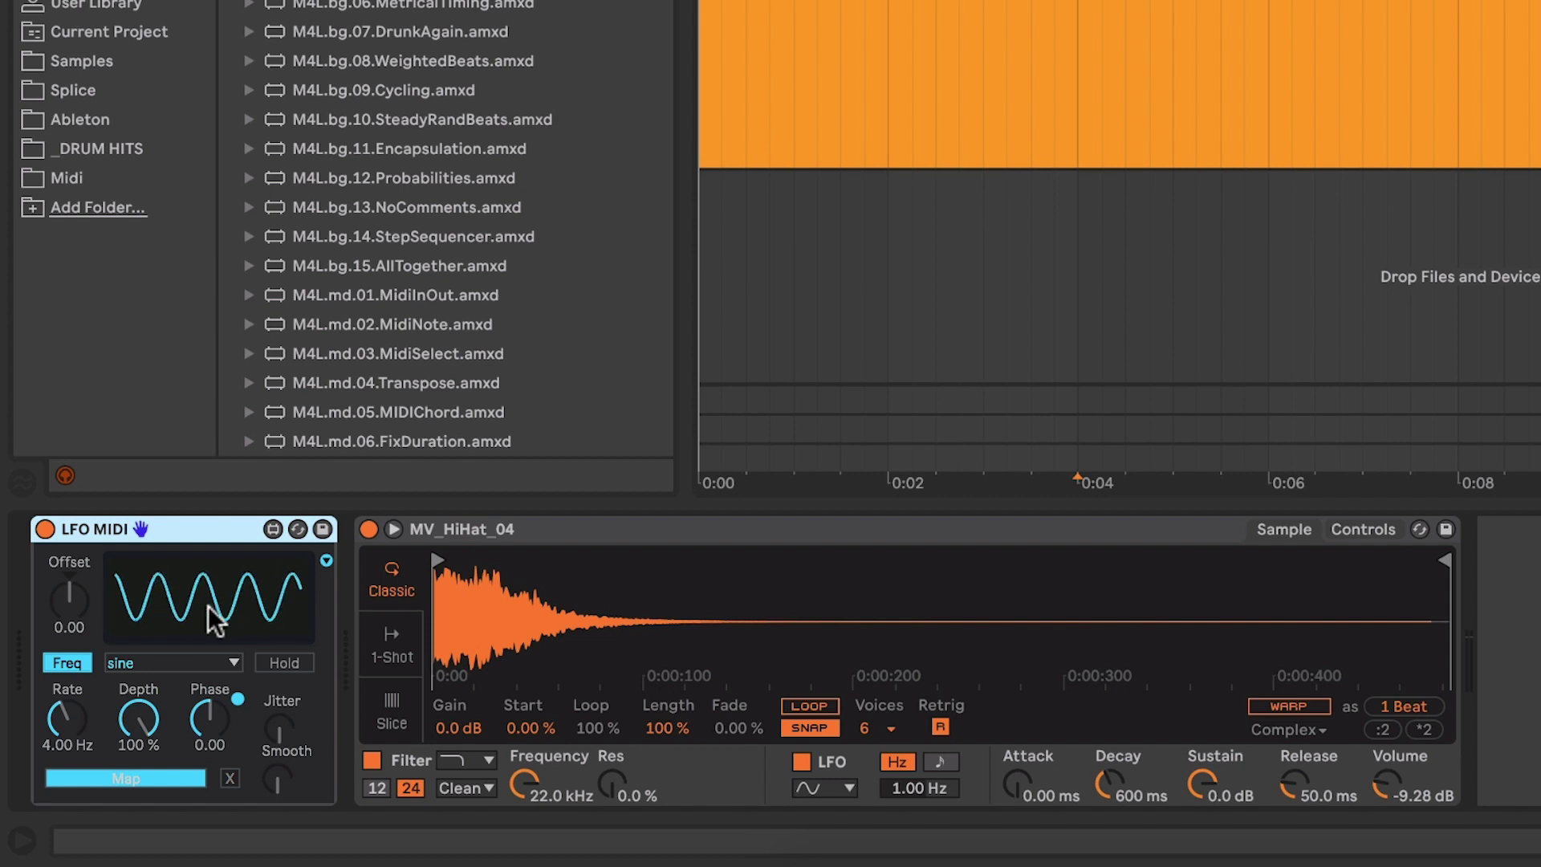
click(138, 778)
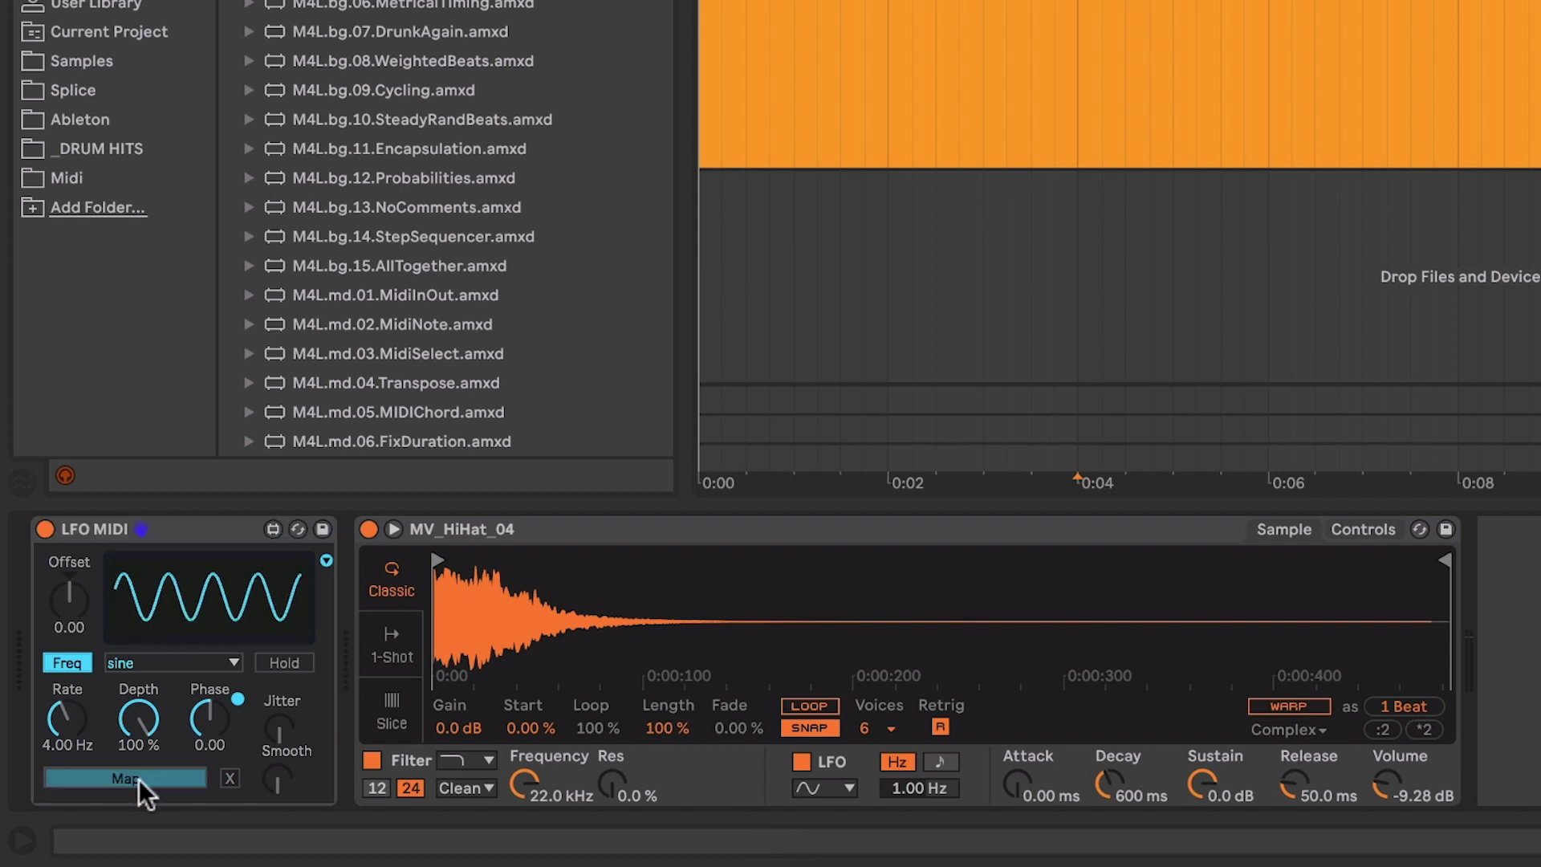
- Map the LFO MIDI to the Simpler's Volume knob and confirm it is modulated
click(1390, 777)
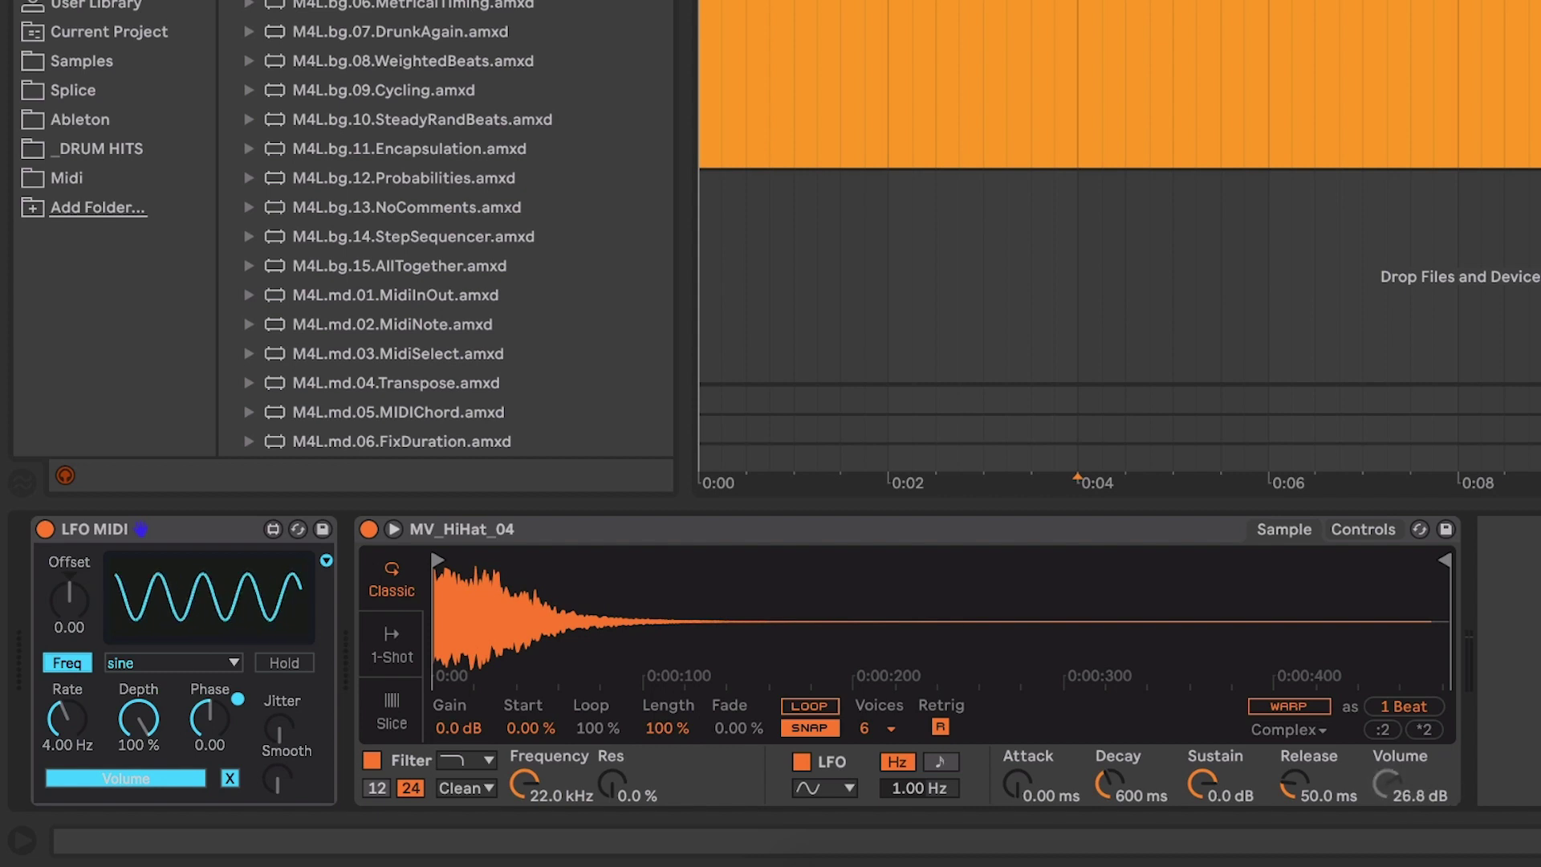
click(1425, 795)
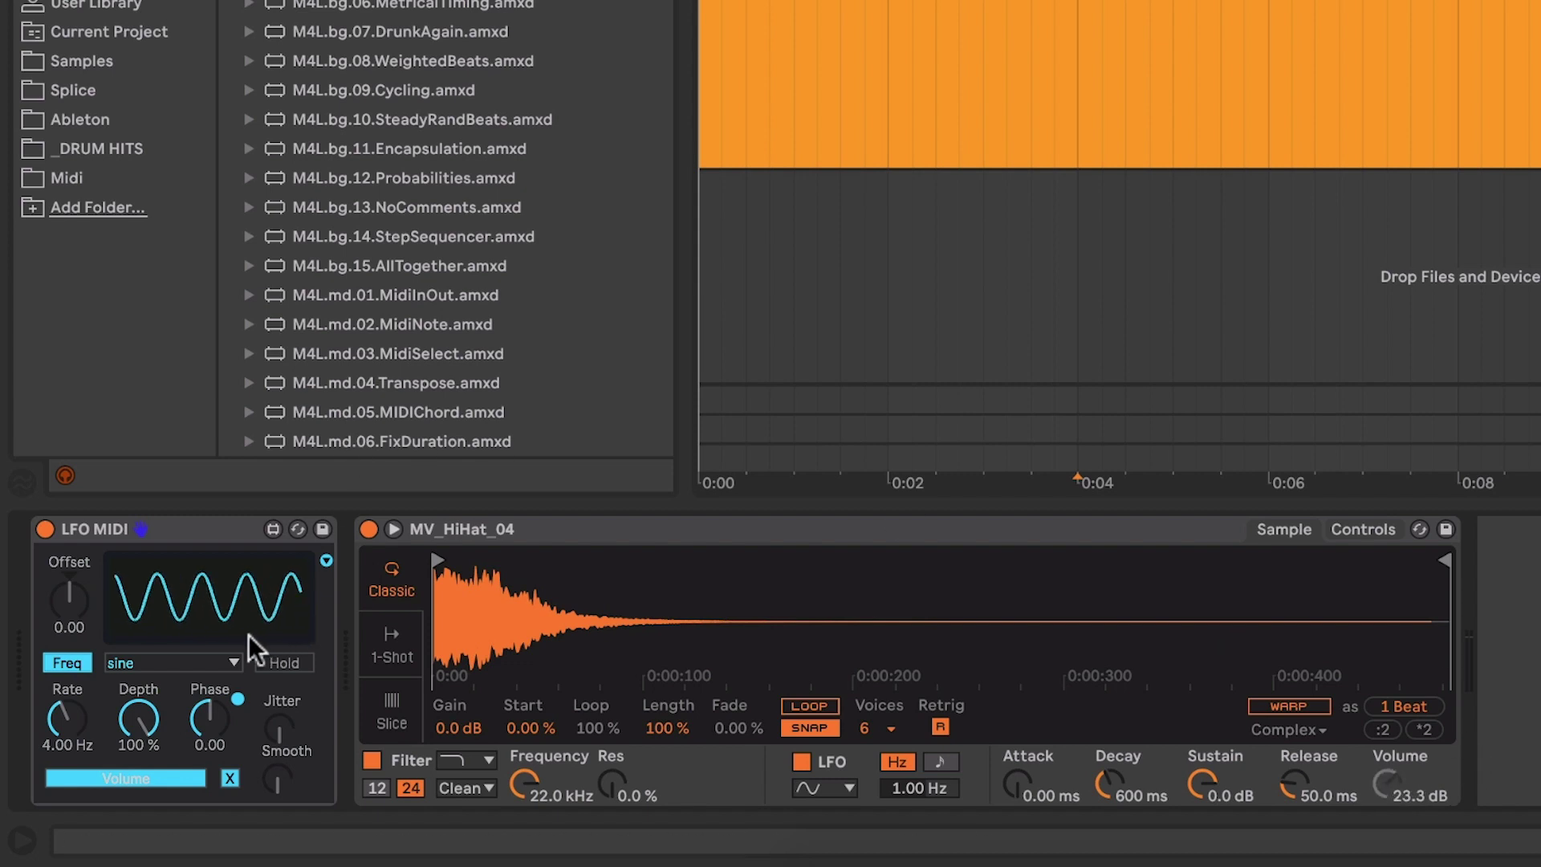
- Lower the LFO depth to 1.40 % and slow its rate to 0.17 Hz
drag(138, 717, 138, 801)
click(64, 717)
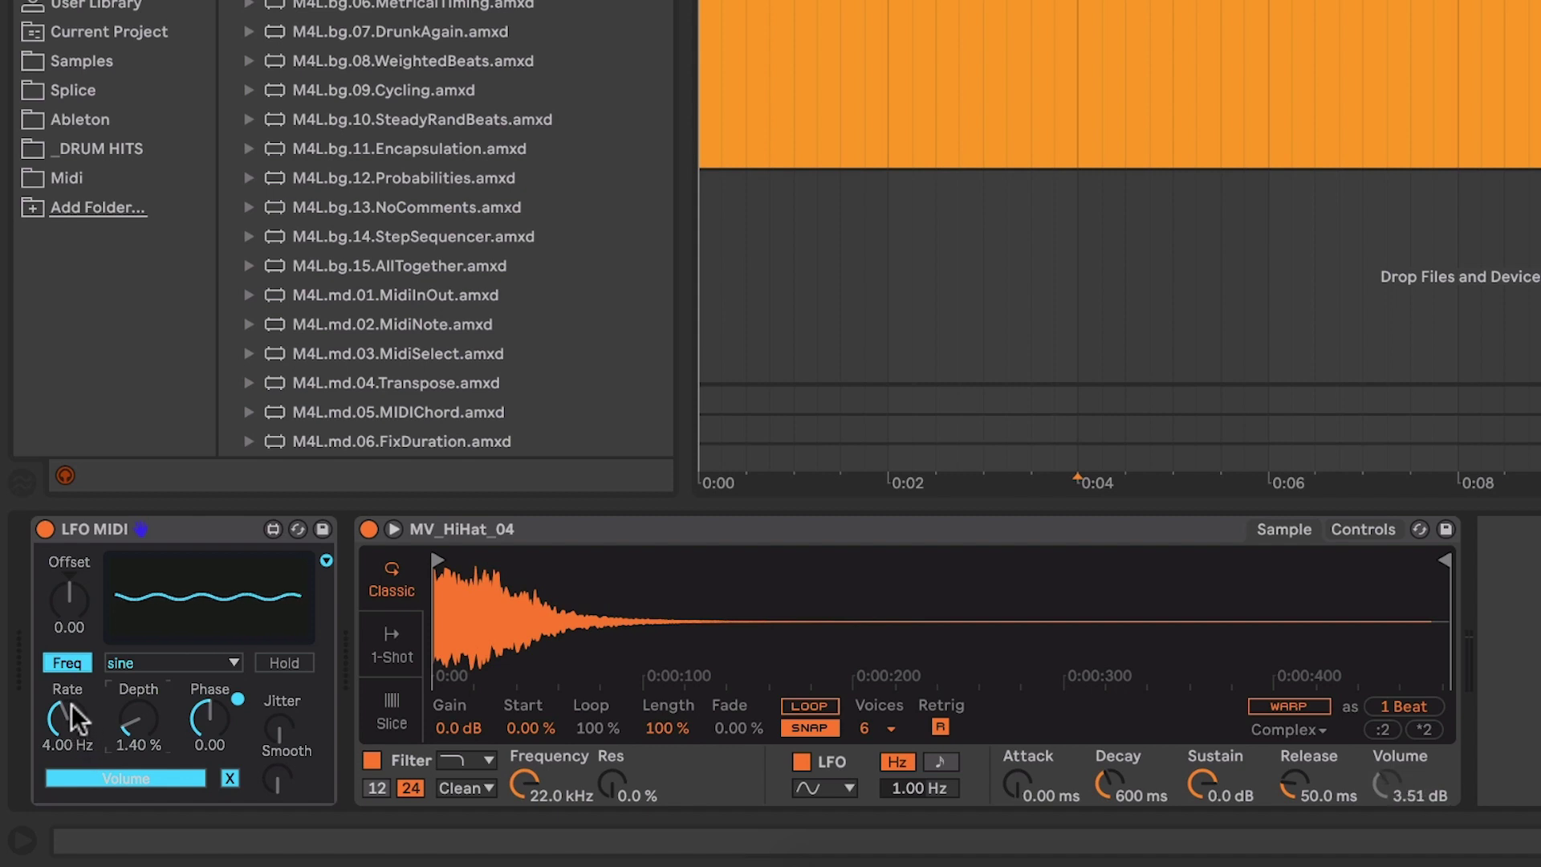
drag(64, 716, 64, 756)
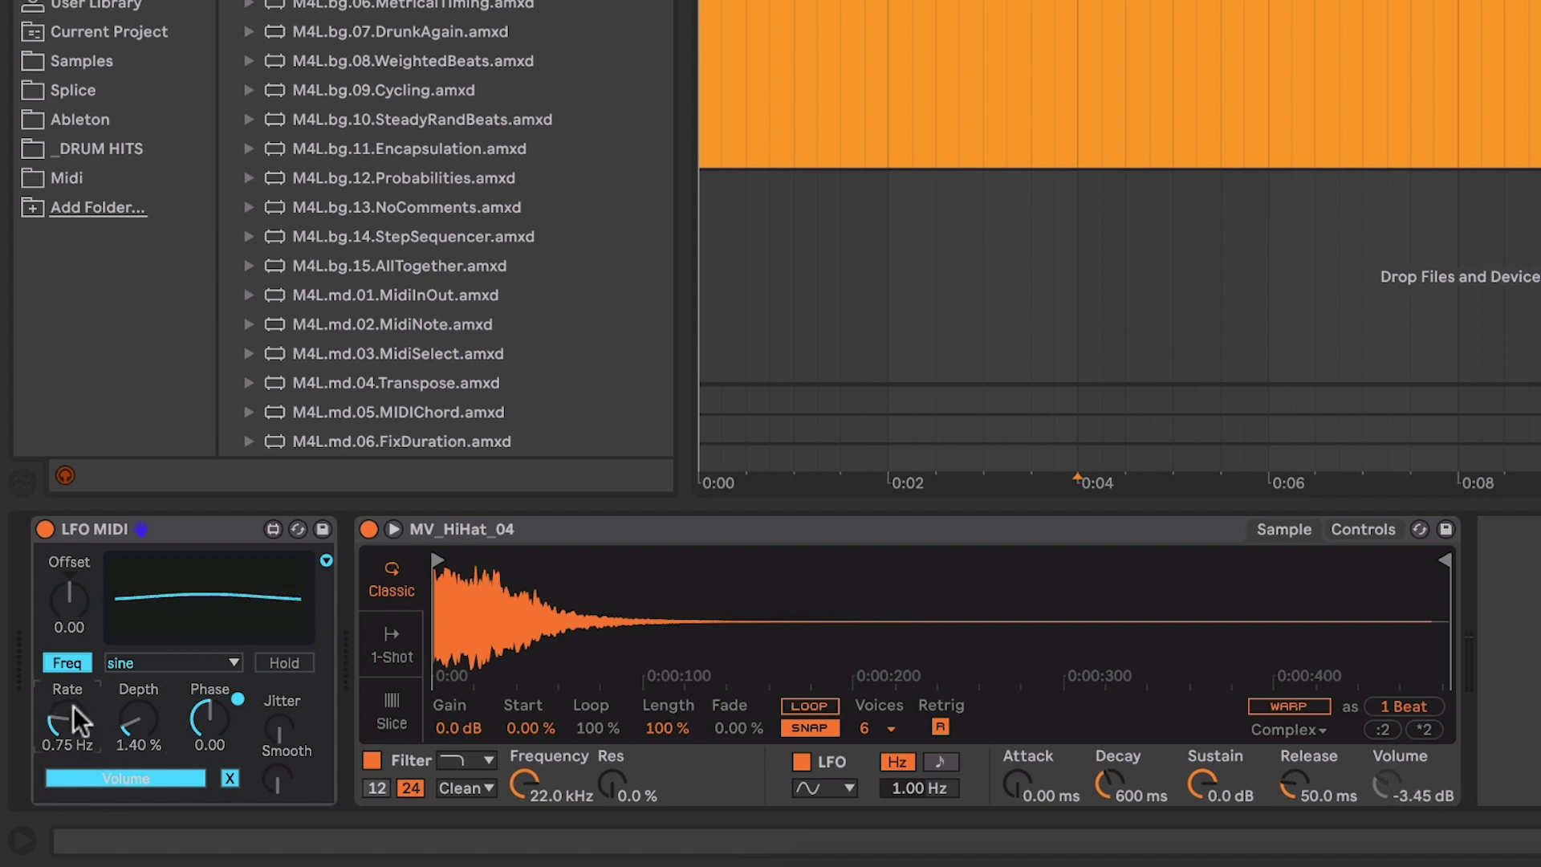
mouse_move(74, 705)
mouse_down()
mouse_move(74, 726)
mouse_move(74, 701)
mouse_up()
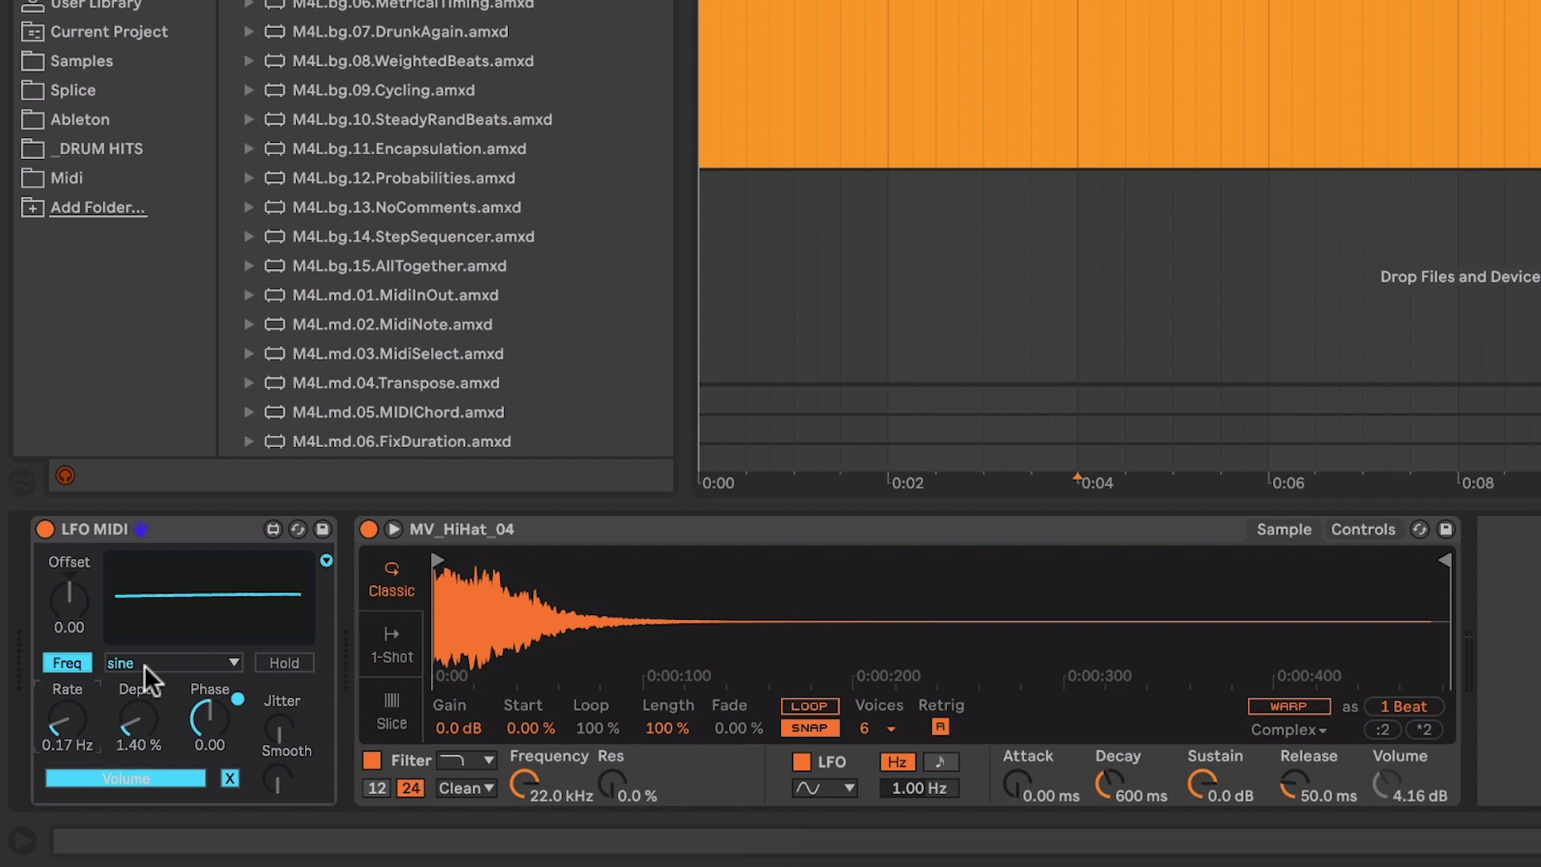
- Switch the LFO to a random waveform synced to a 1/16 rate
click(144, 663)
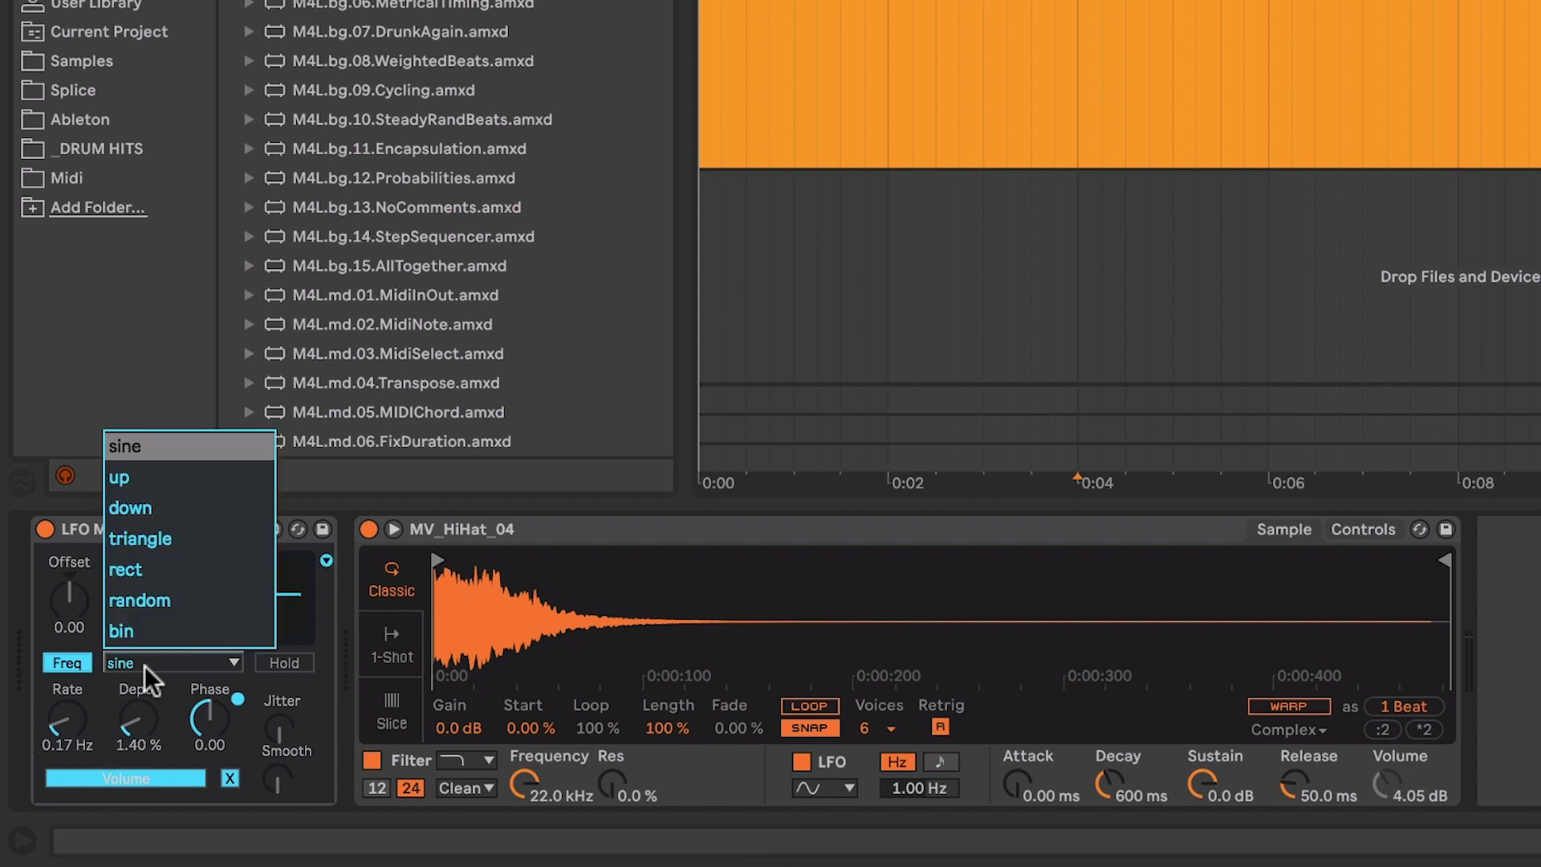
click(167, 600)
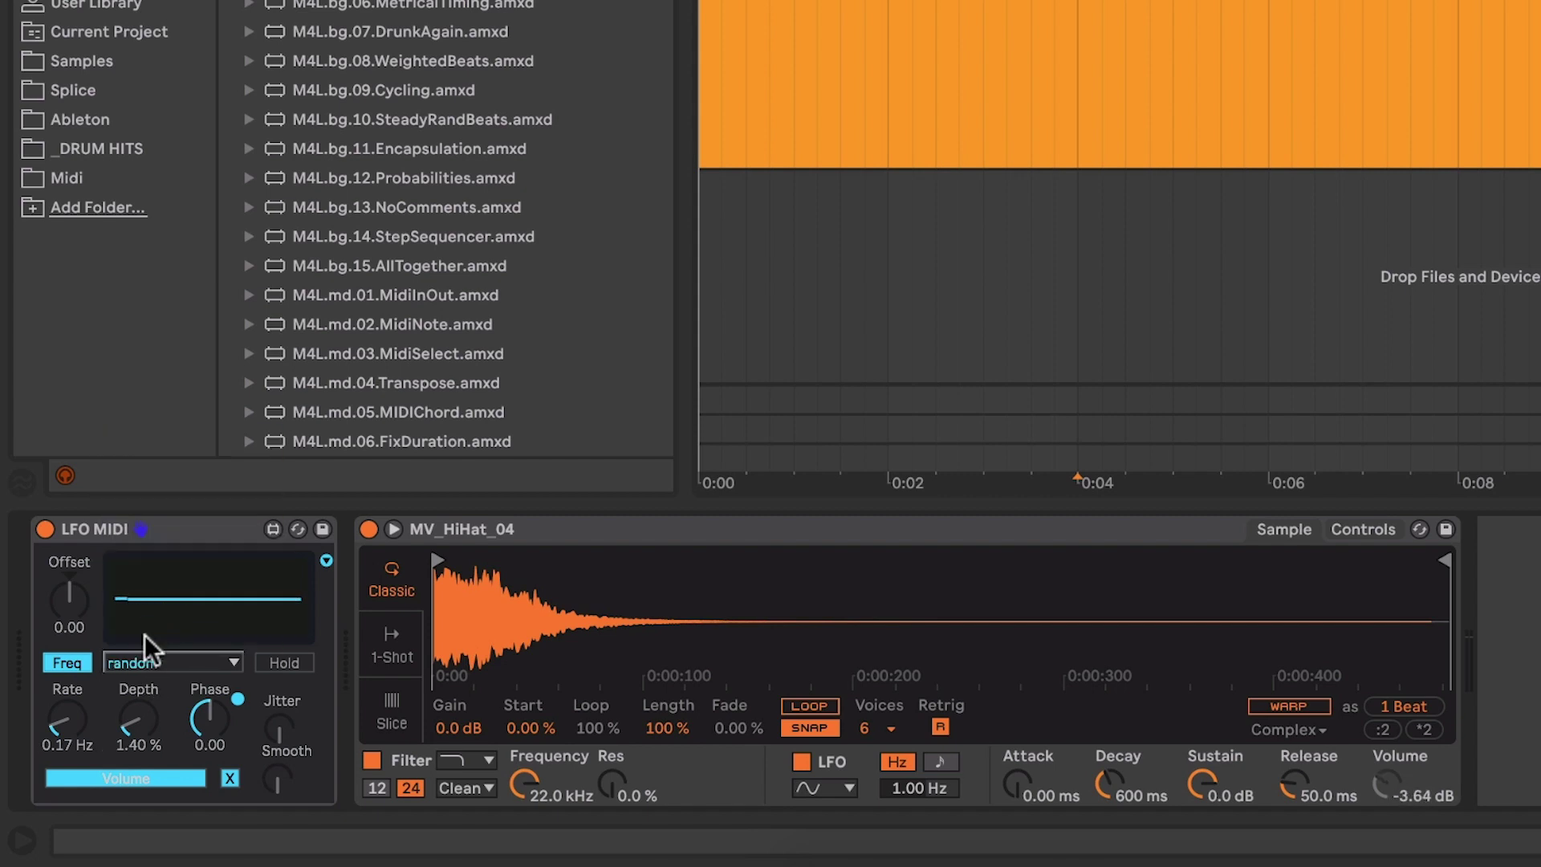
click(71, 661)
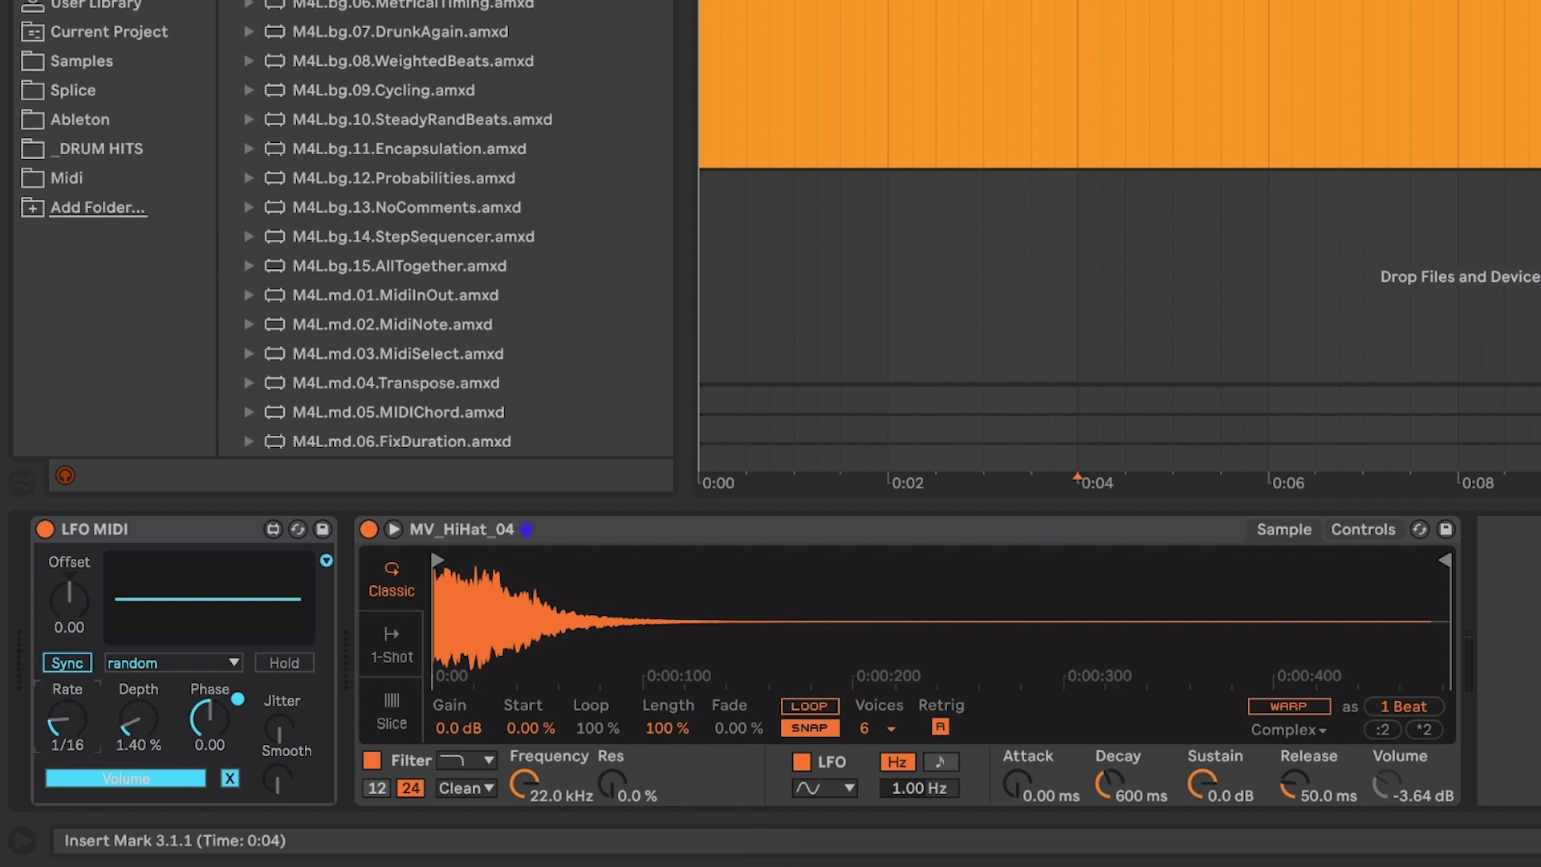
click(1429, 758)
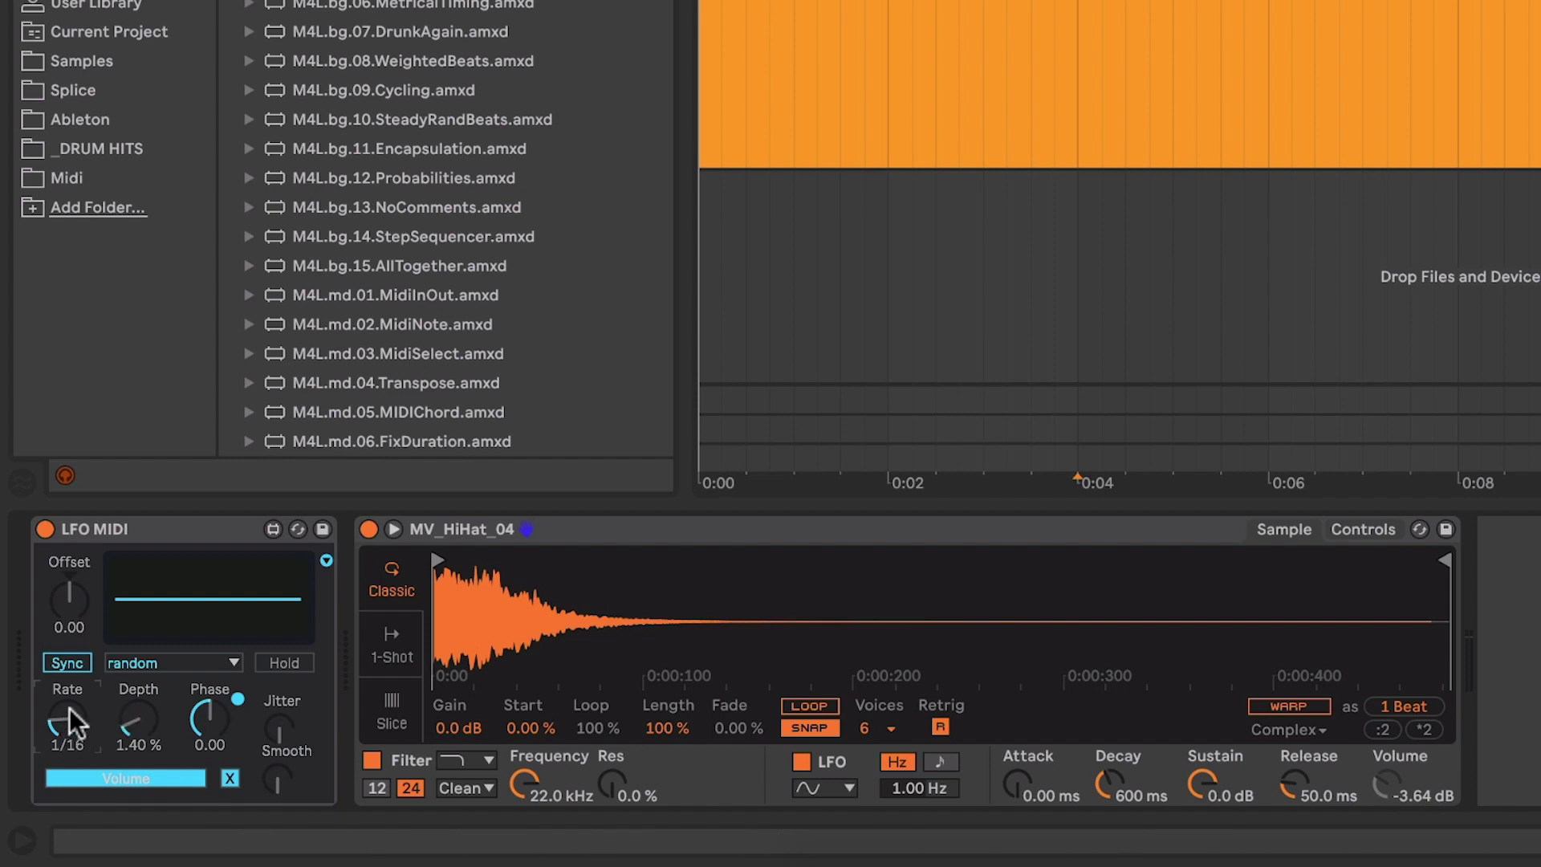
- Set the LFO offset to -0.16 and depth to 0.40 %, replaying the hi-hat to compare
key(space)
mouse_move(74, 579)
mouse_down()
mouse_move(73, 614)
mouse_move(74, 592)
mouse_up()
key(space)
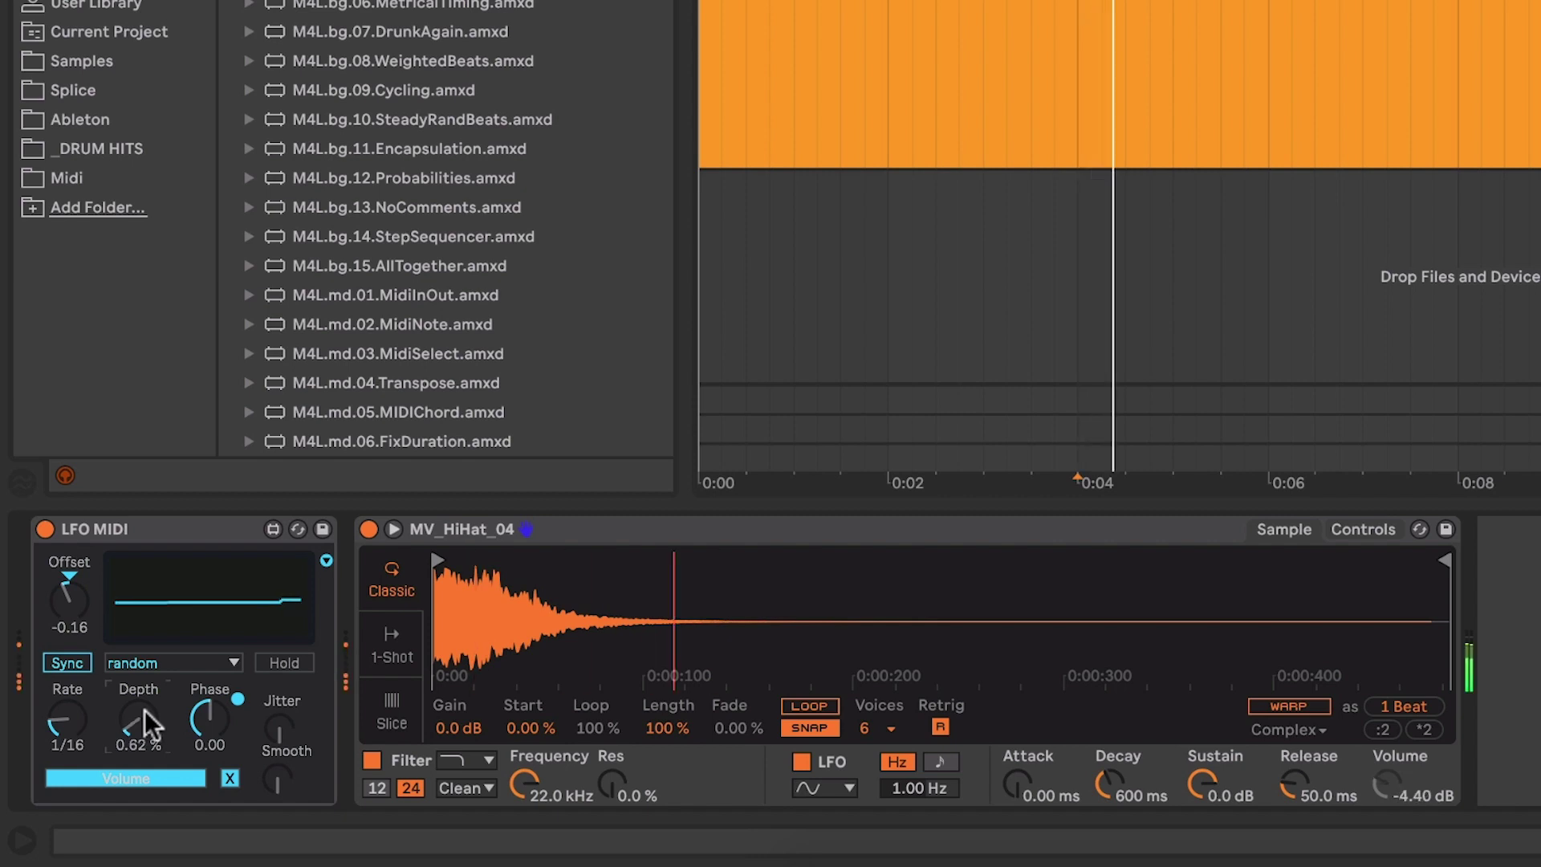
drag(145, 726, 146, 736)
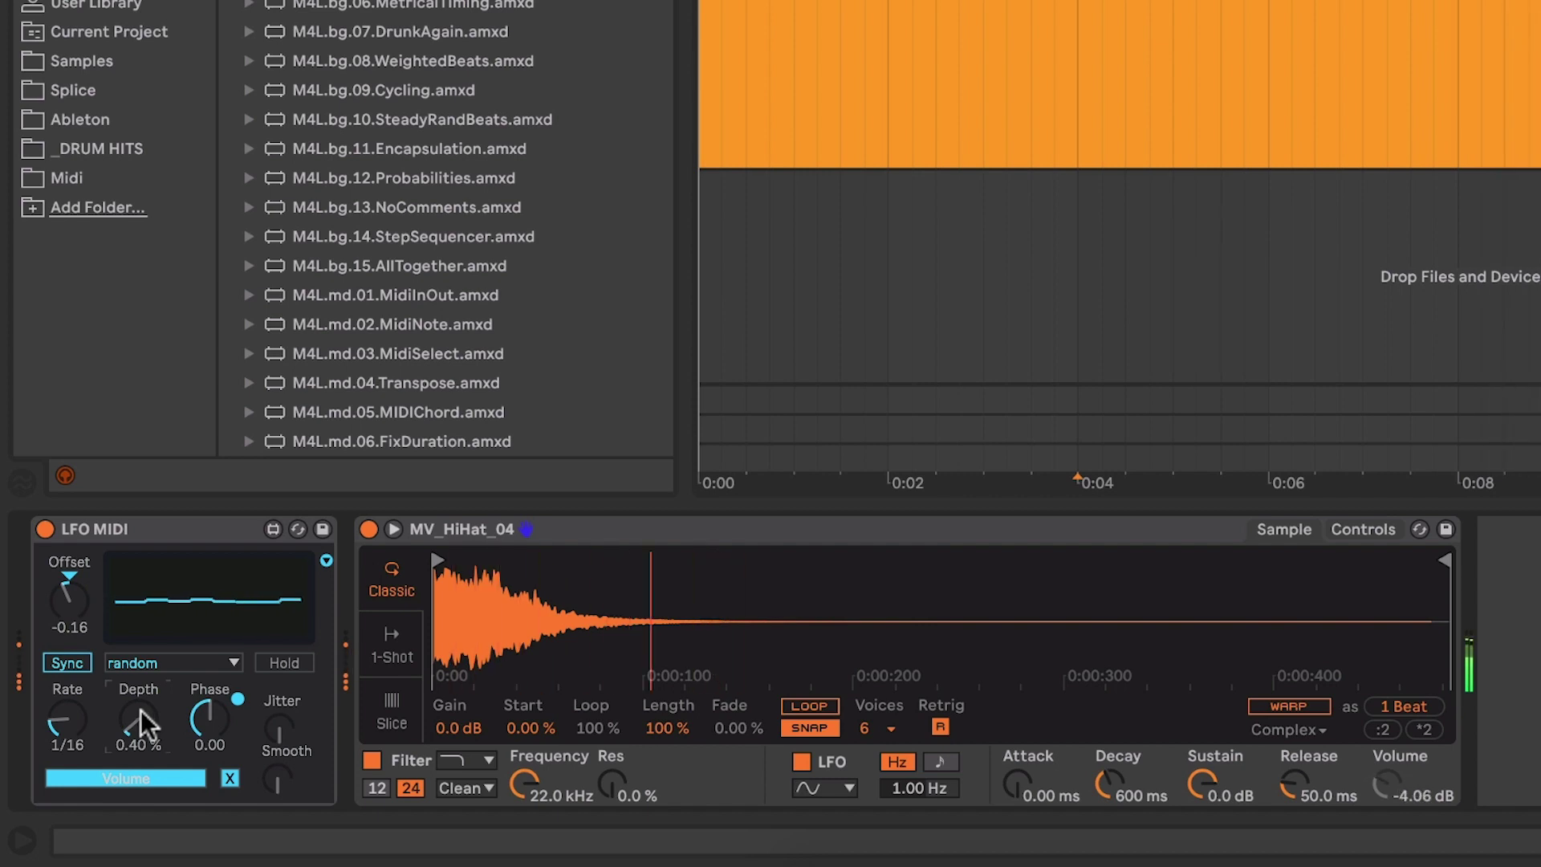
- Check the hi-hat sampler volume, then raise the LFO MIDI Smooth knob to soften the random steps
click(1401, 750)
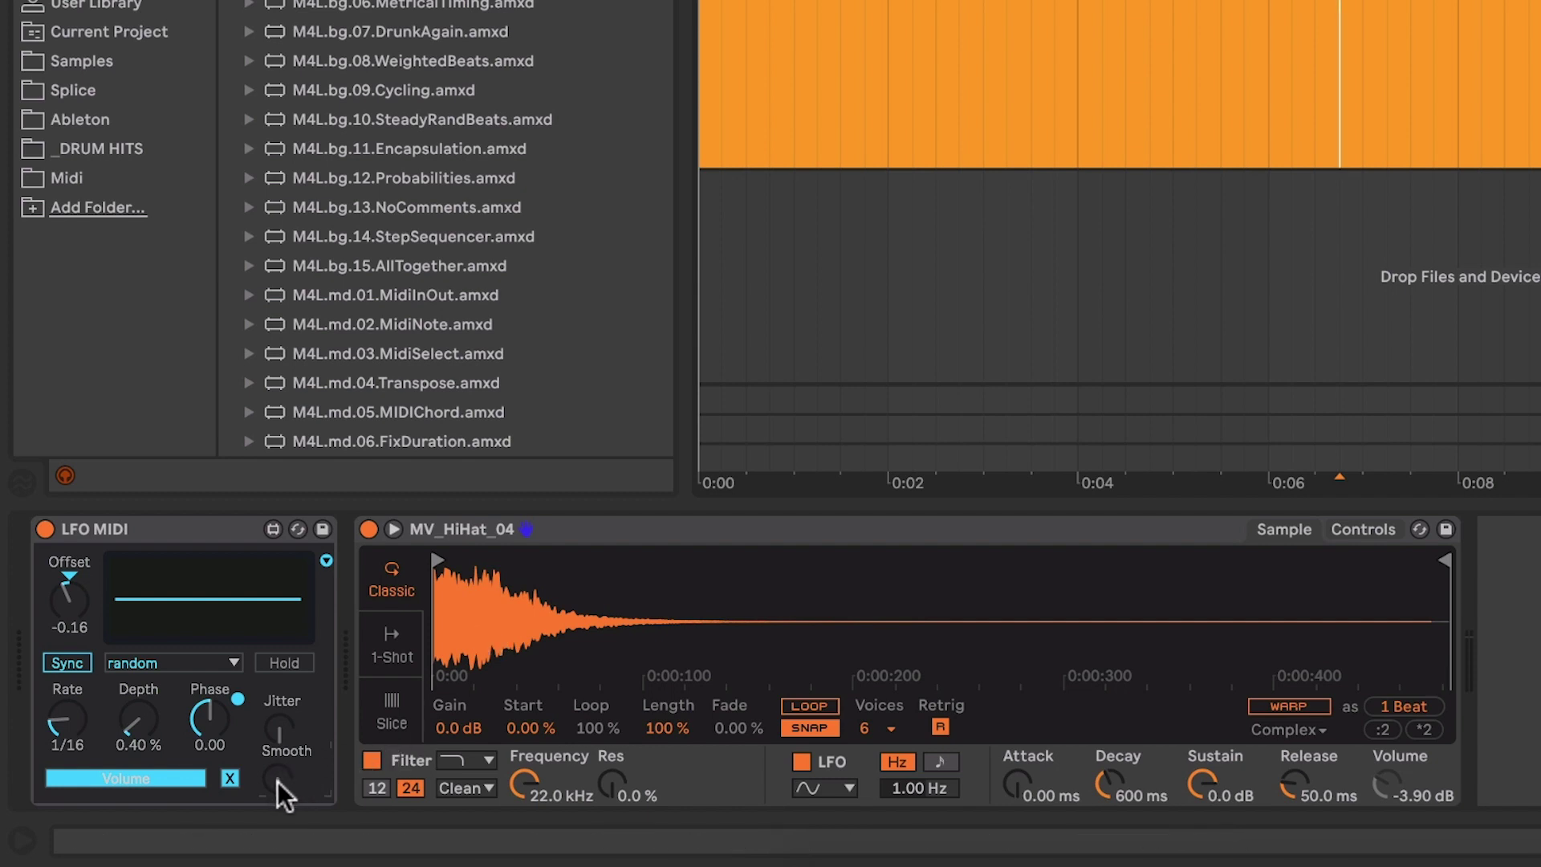
drag(280, 778, 280, 729)
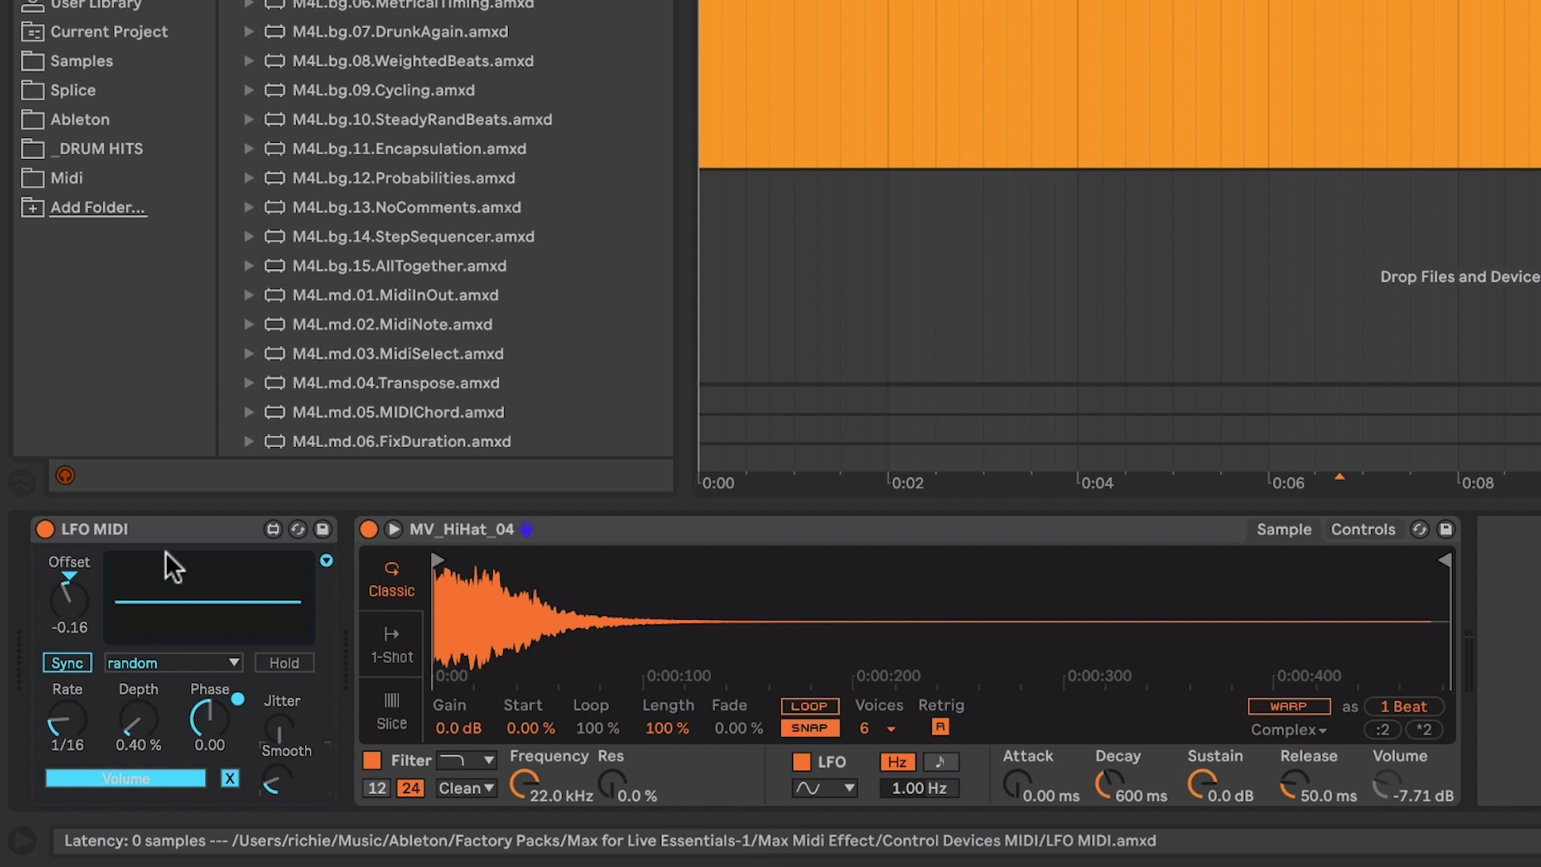
- Keep the random waveform and add a second LFO MIDI device before the sampler
click(175, 663)
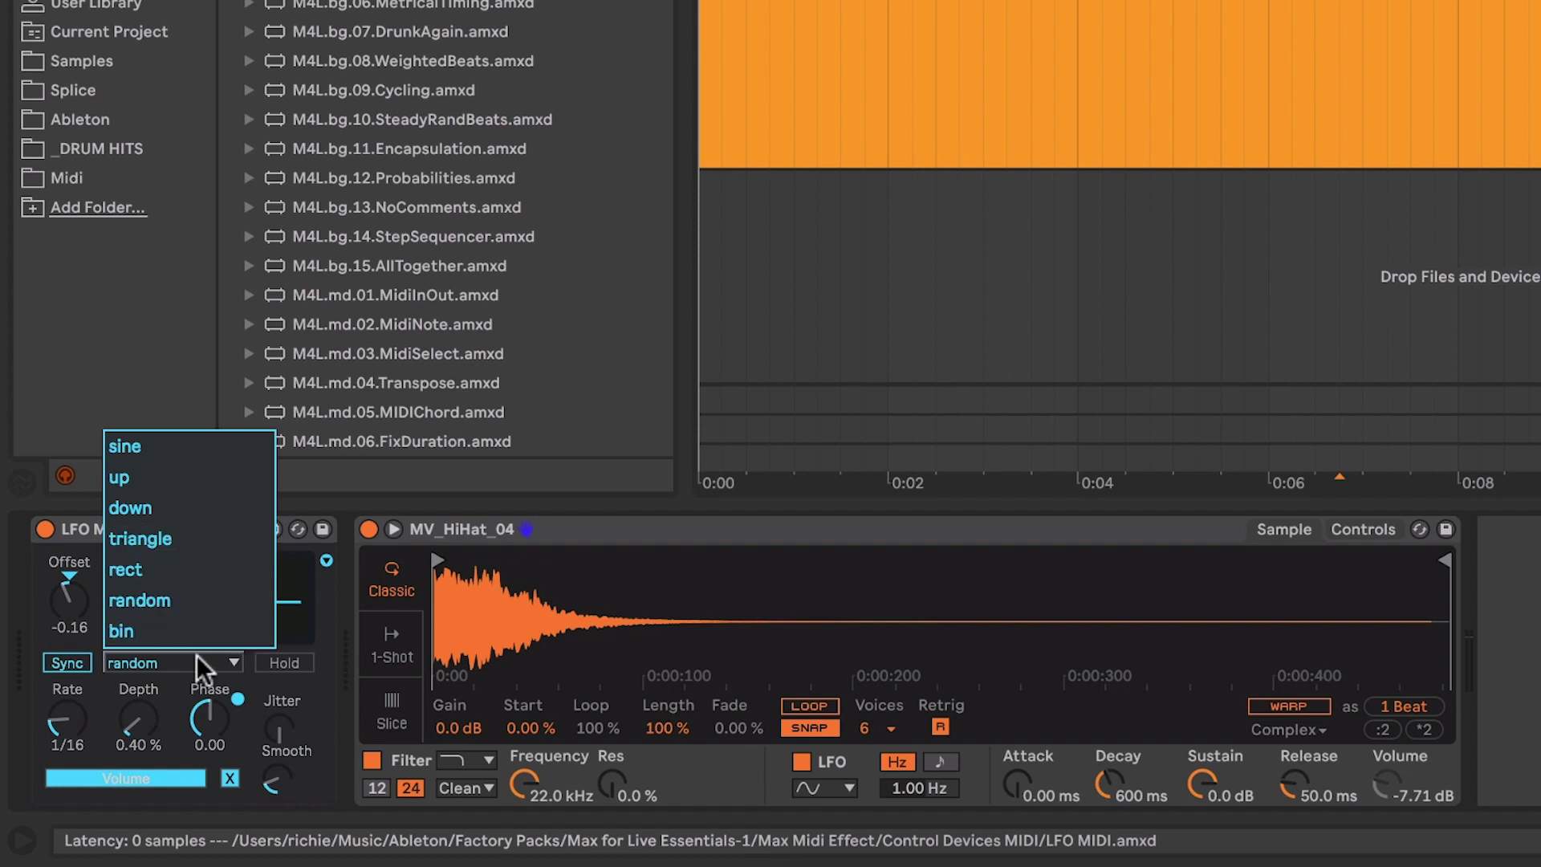
click(315, 662)
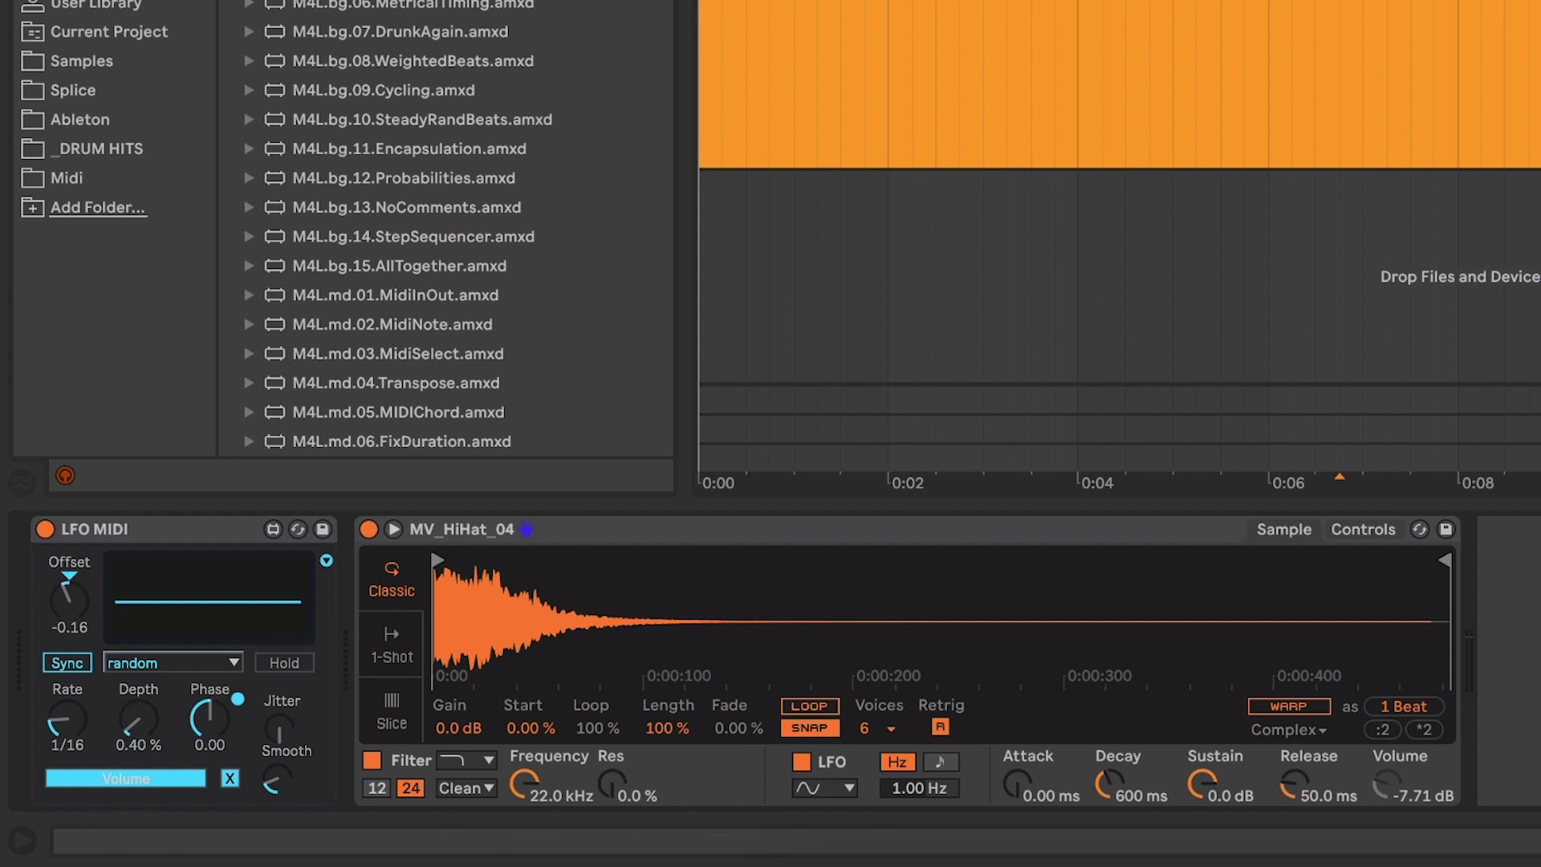
drag(391, 305, 364, 568)
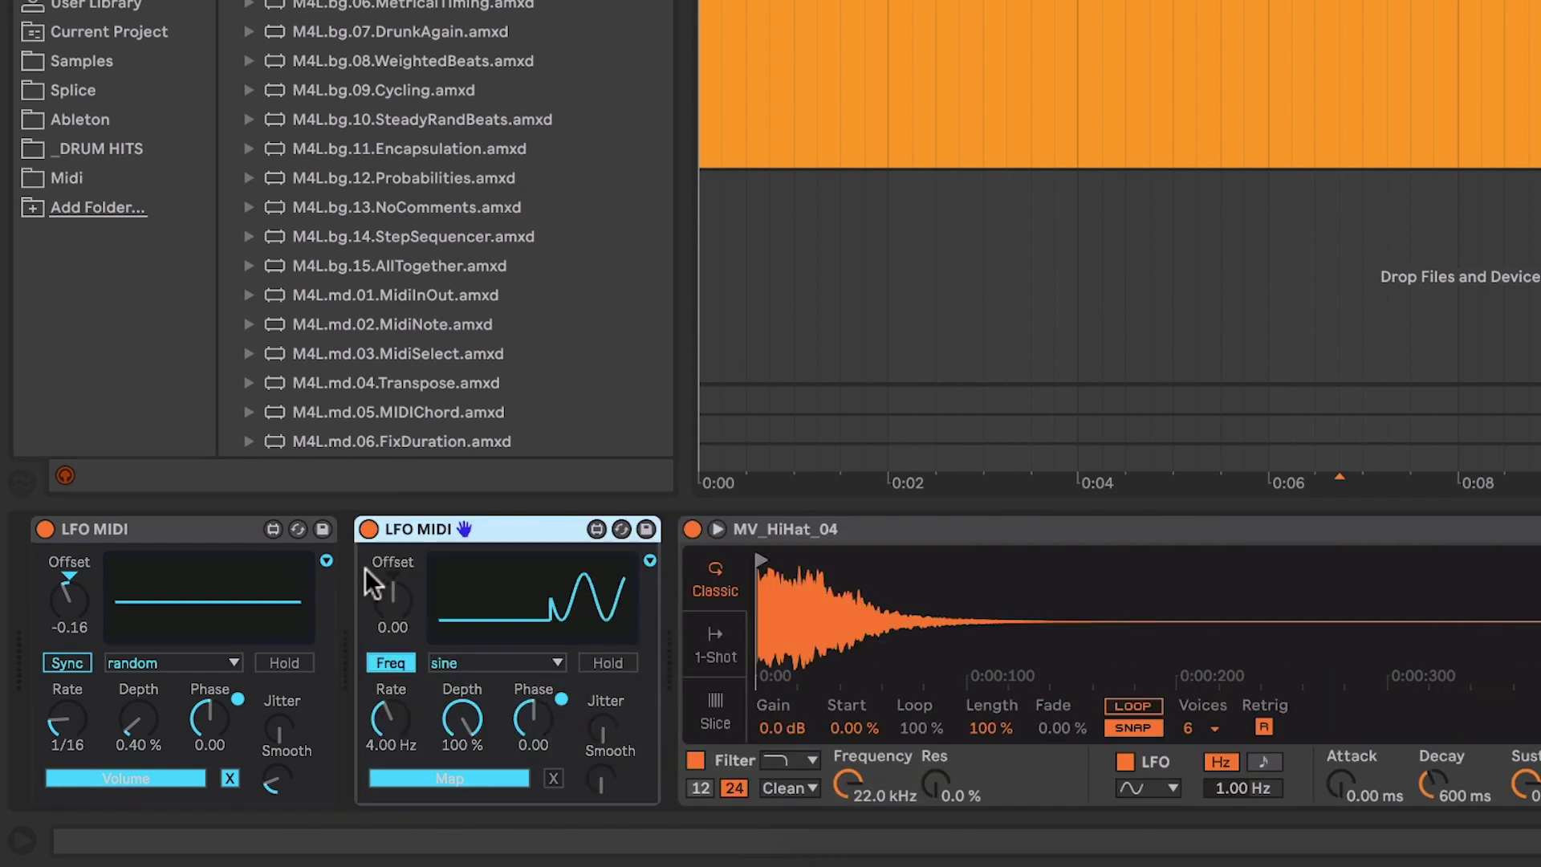
- Map the second LFO to Simpler's Length and play back to hear the modulation
click(510, 780)
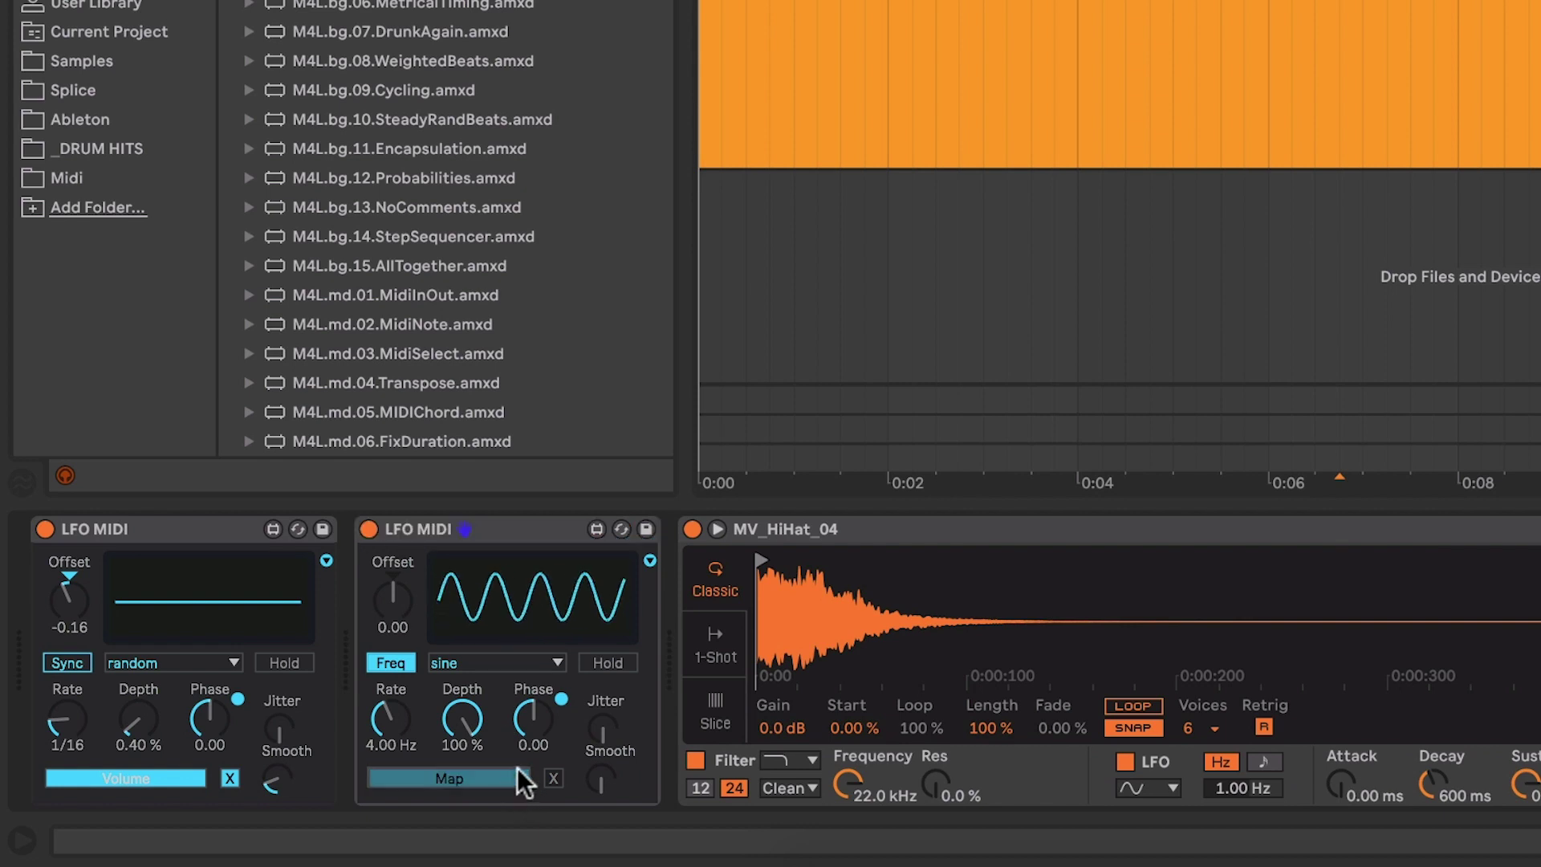
click(985, 729)
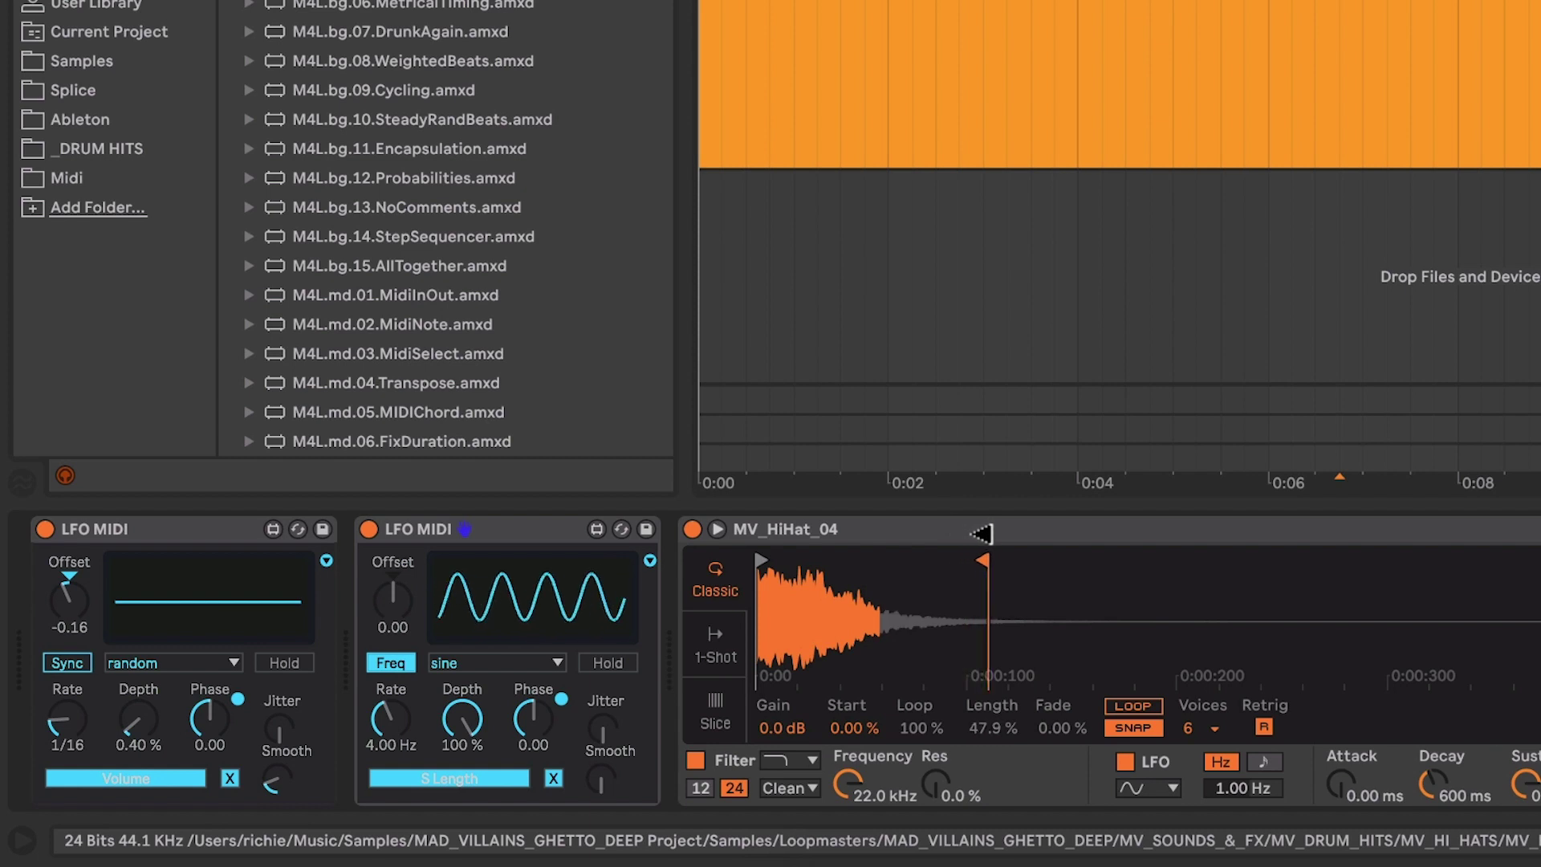
key(space)
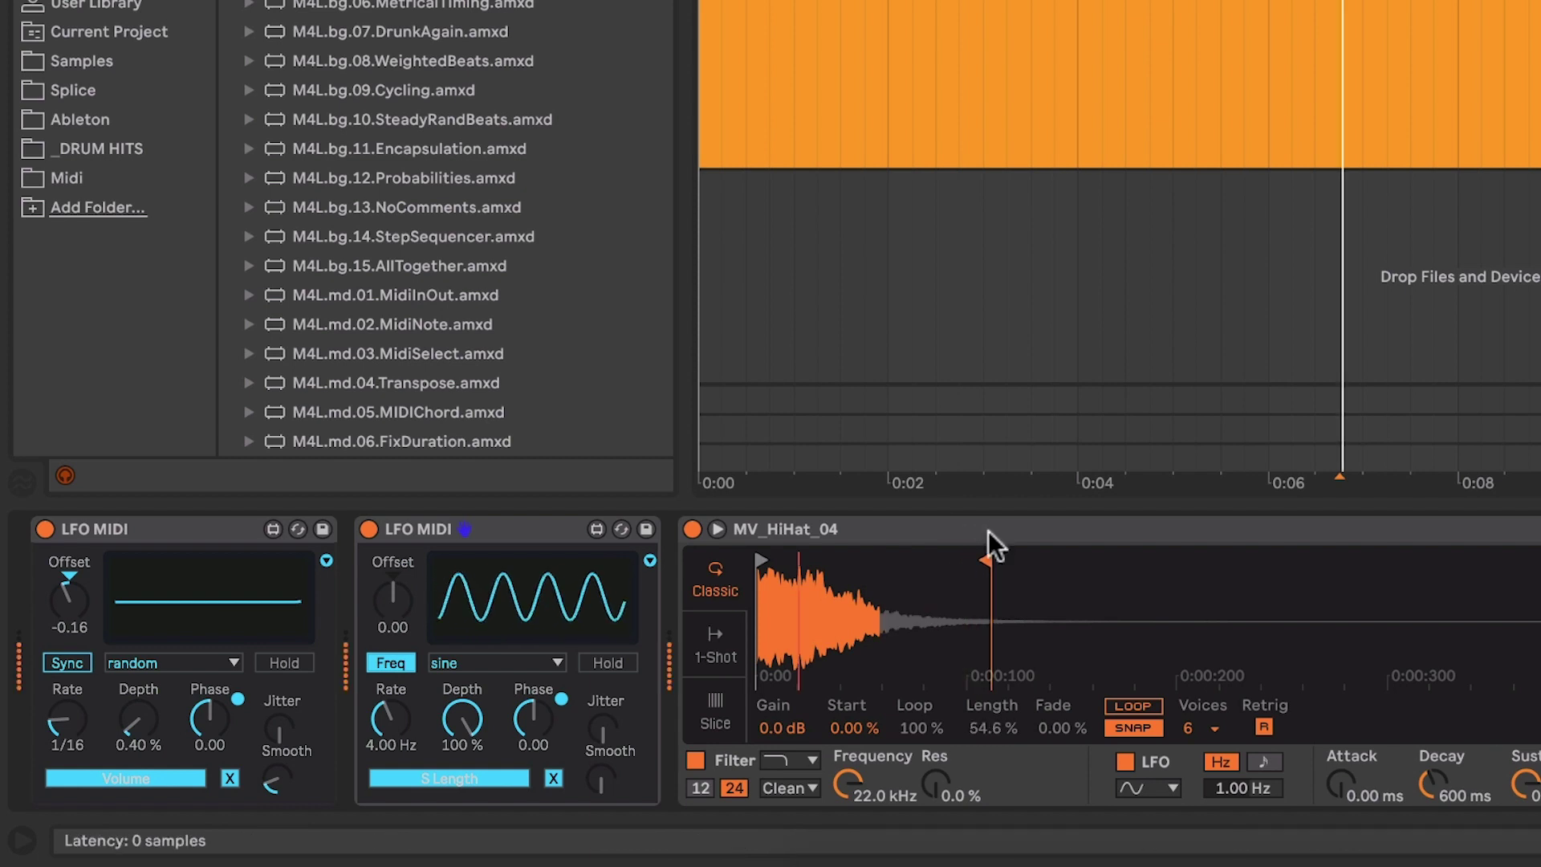
- Turn off Simpler's SNAP and sync the second LFO's rate to 1/16, then play
click(1143, 728)
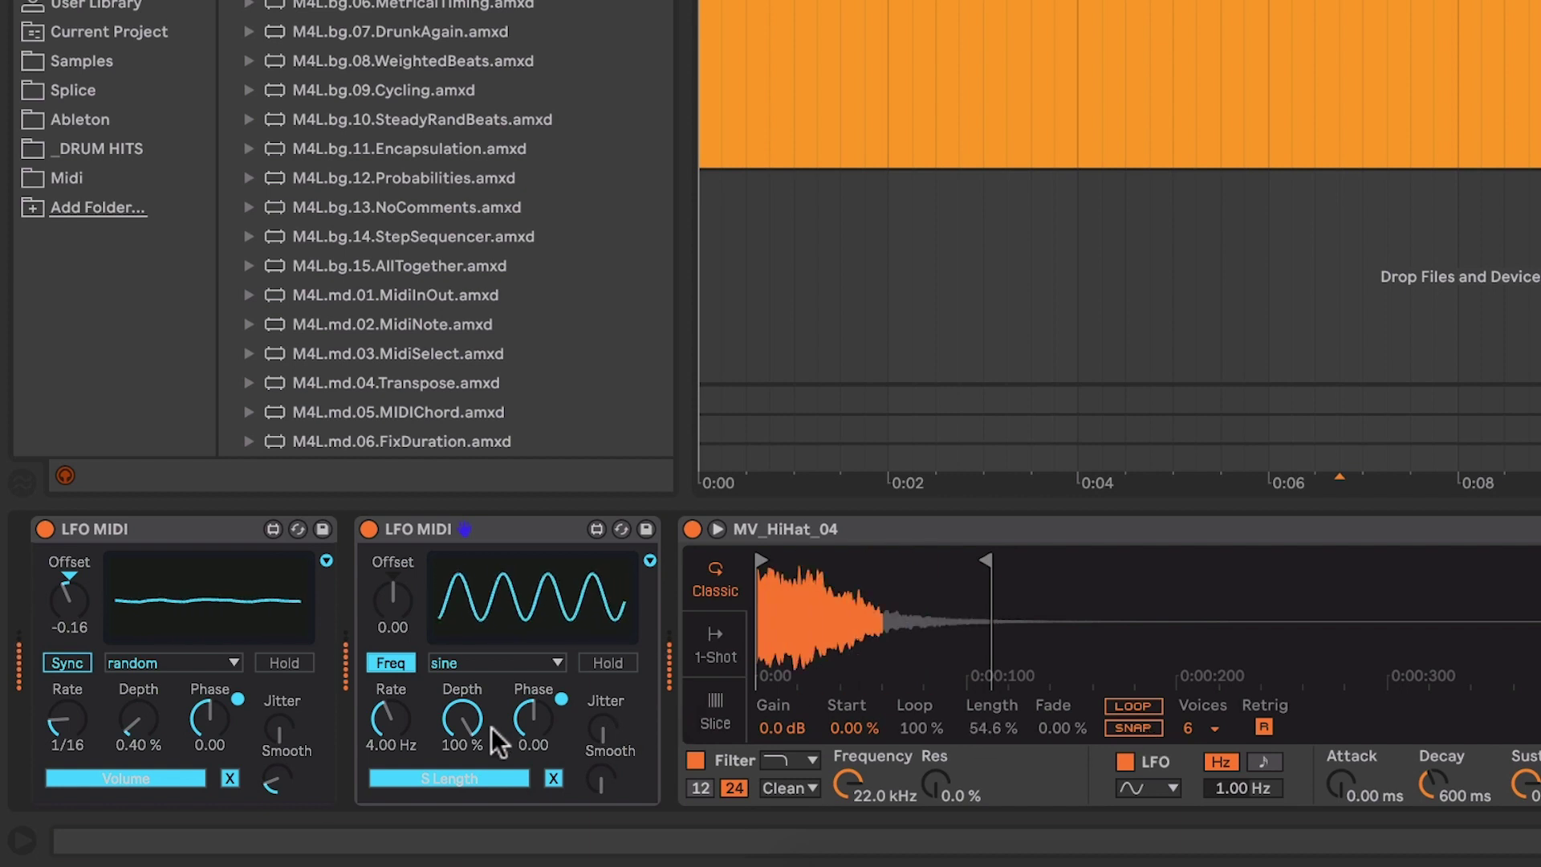
click(395, 663)
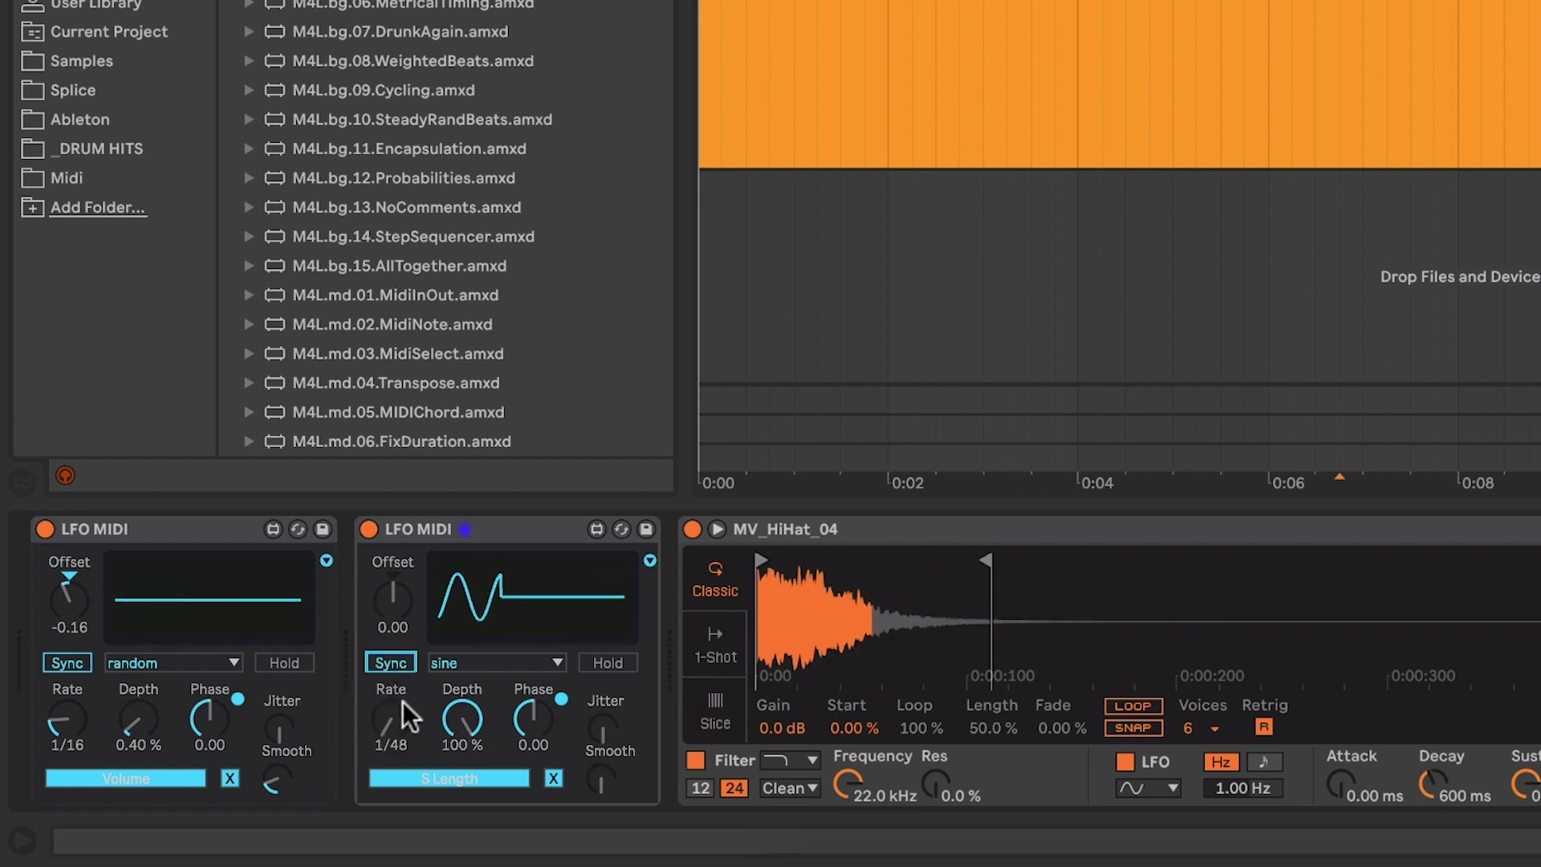
drag(402, 701, 402, 710)
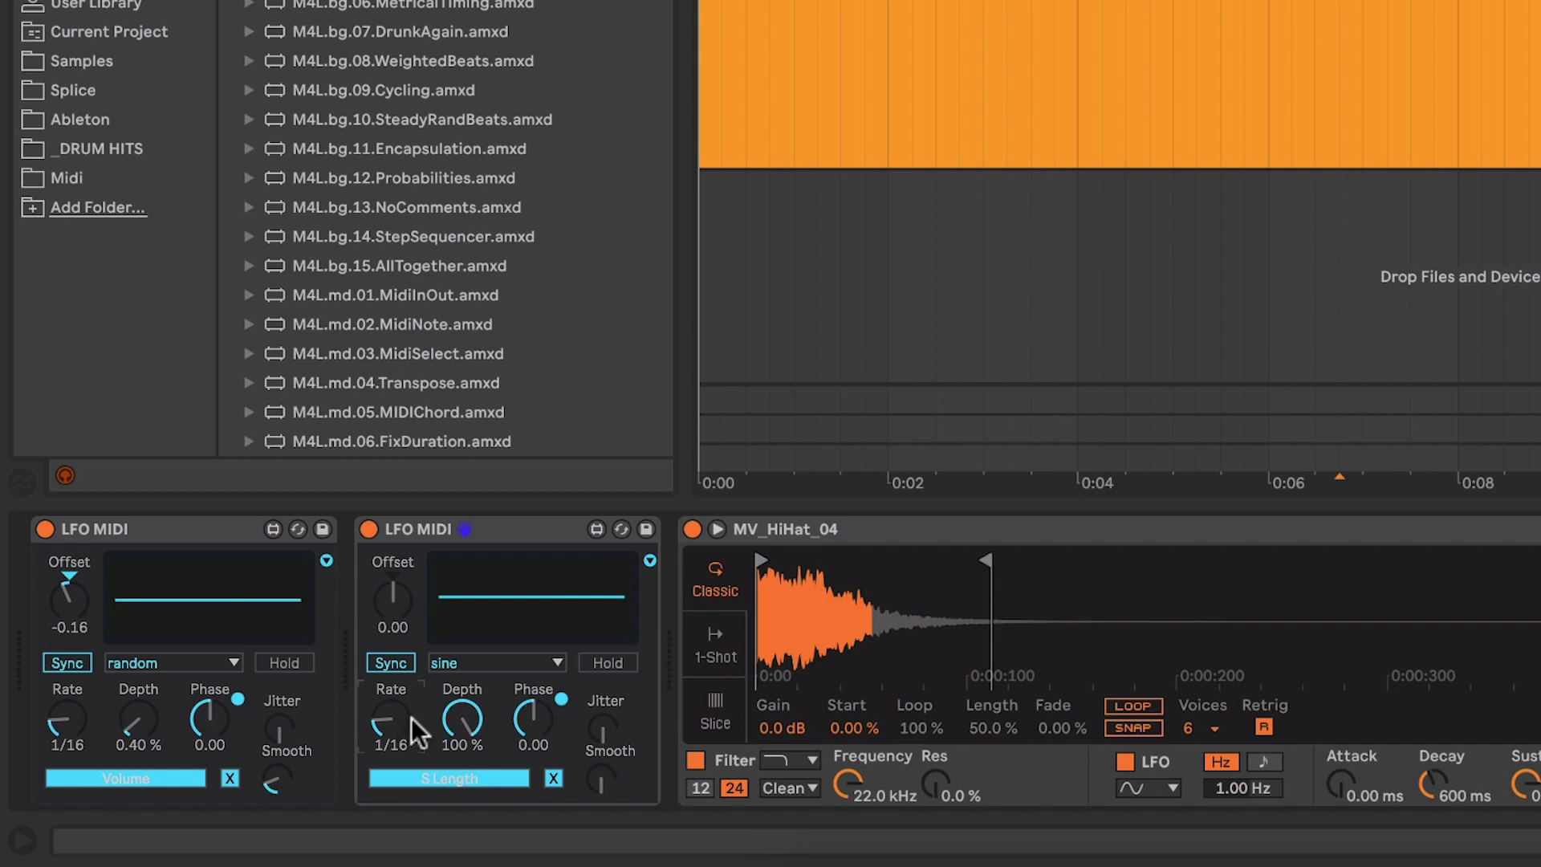
key(space)
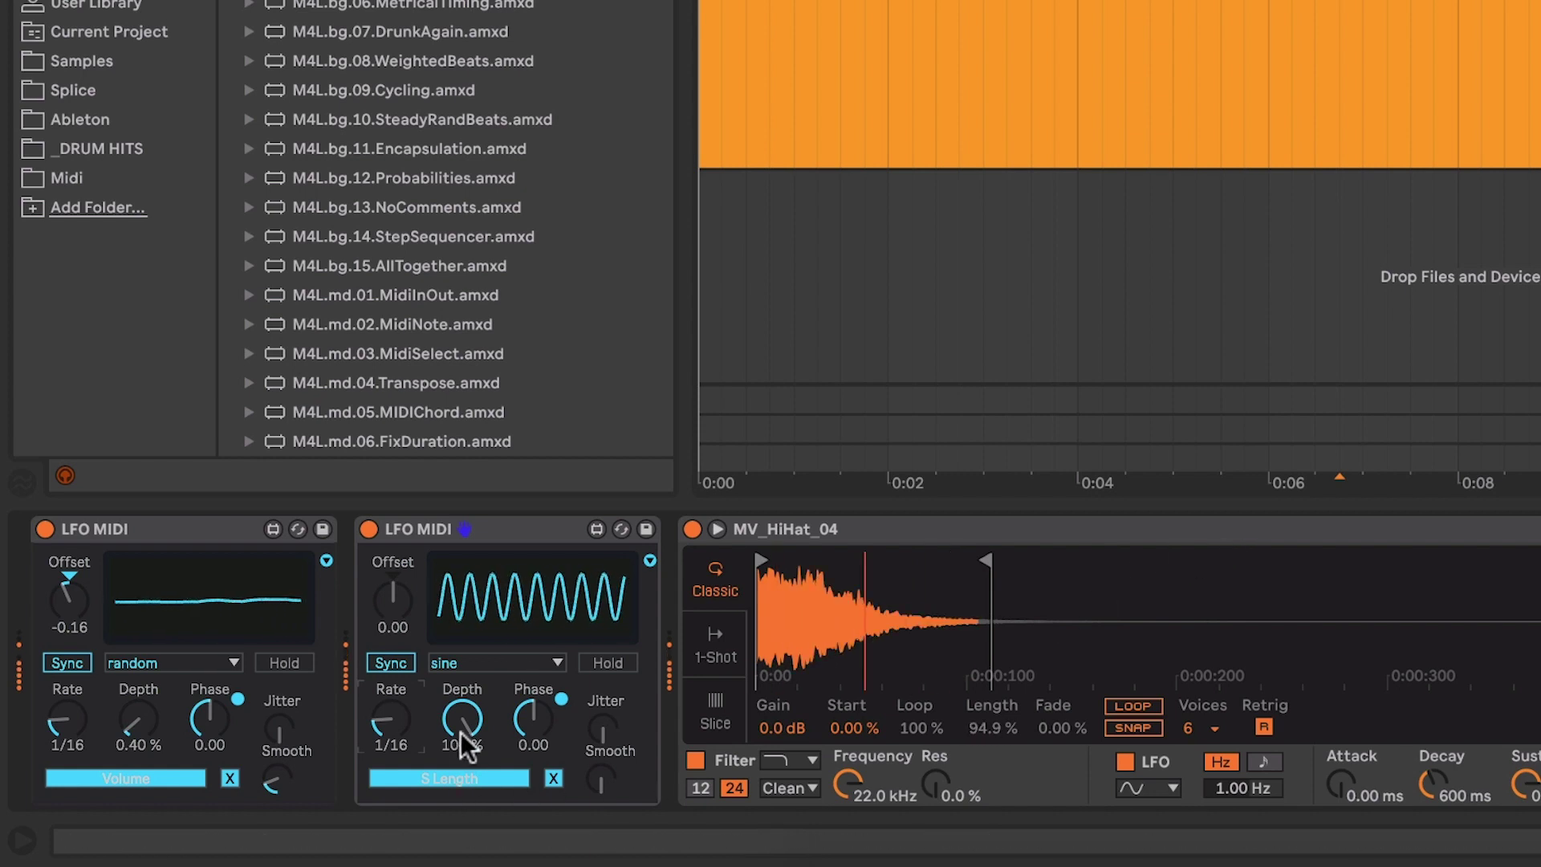
- Lower the second LFO's depth to 42.7% and restart playback
key(space)
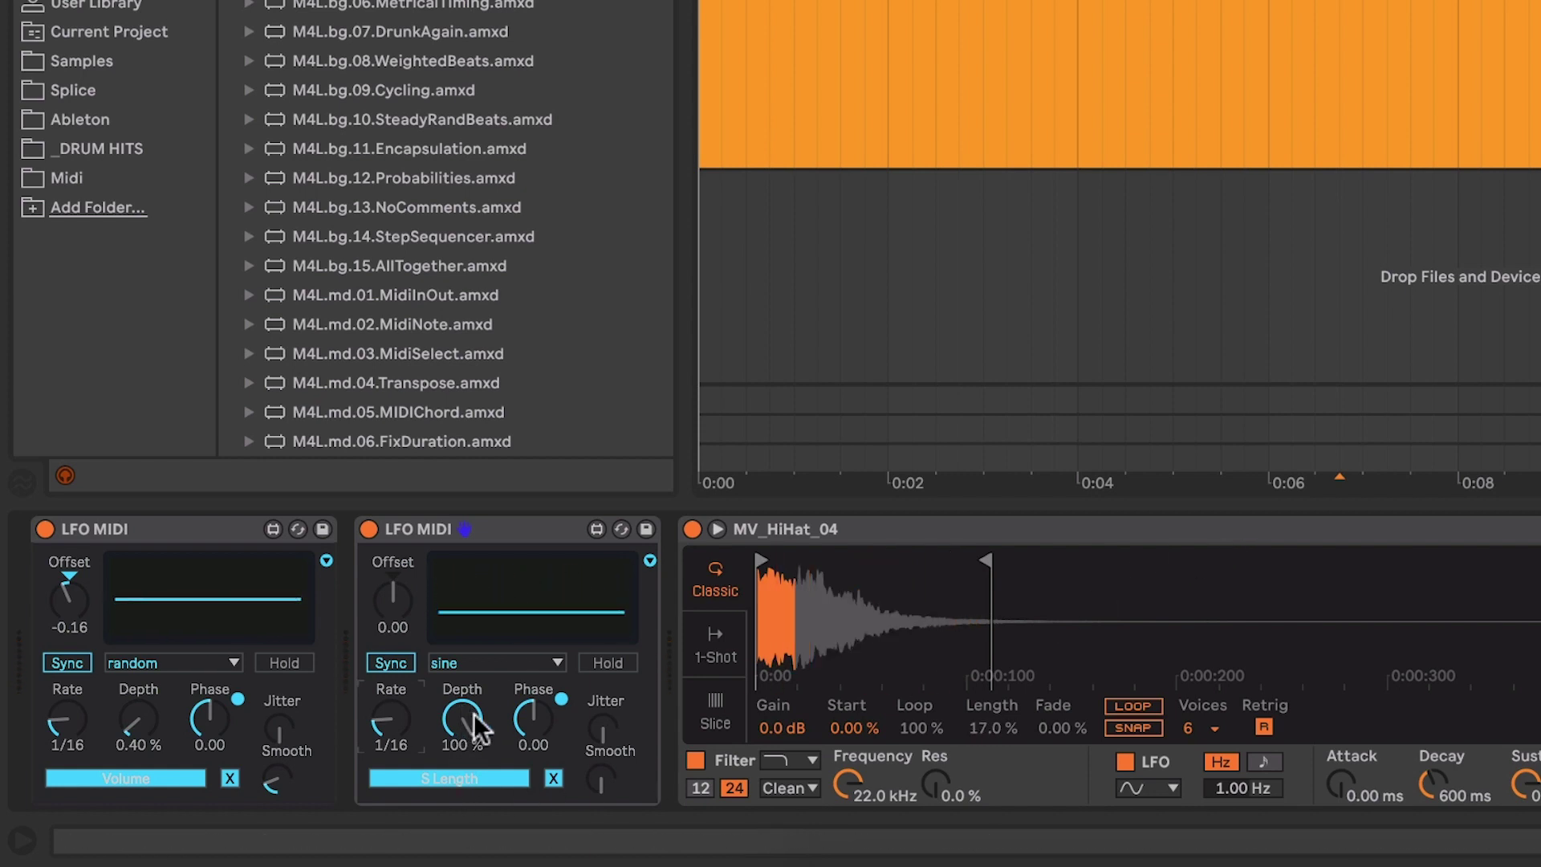
mouse_move(474, 714)
mouse_down()
mouse_move(474, 743)
mouse_move(472, 681)
mouse_up()
key(space)
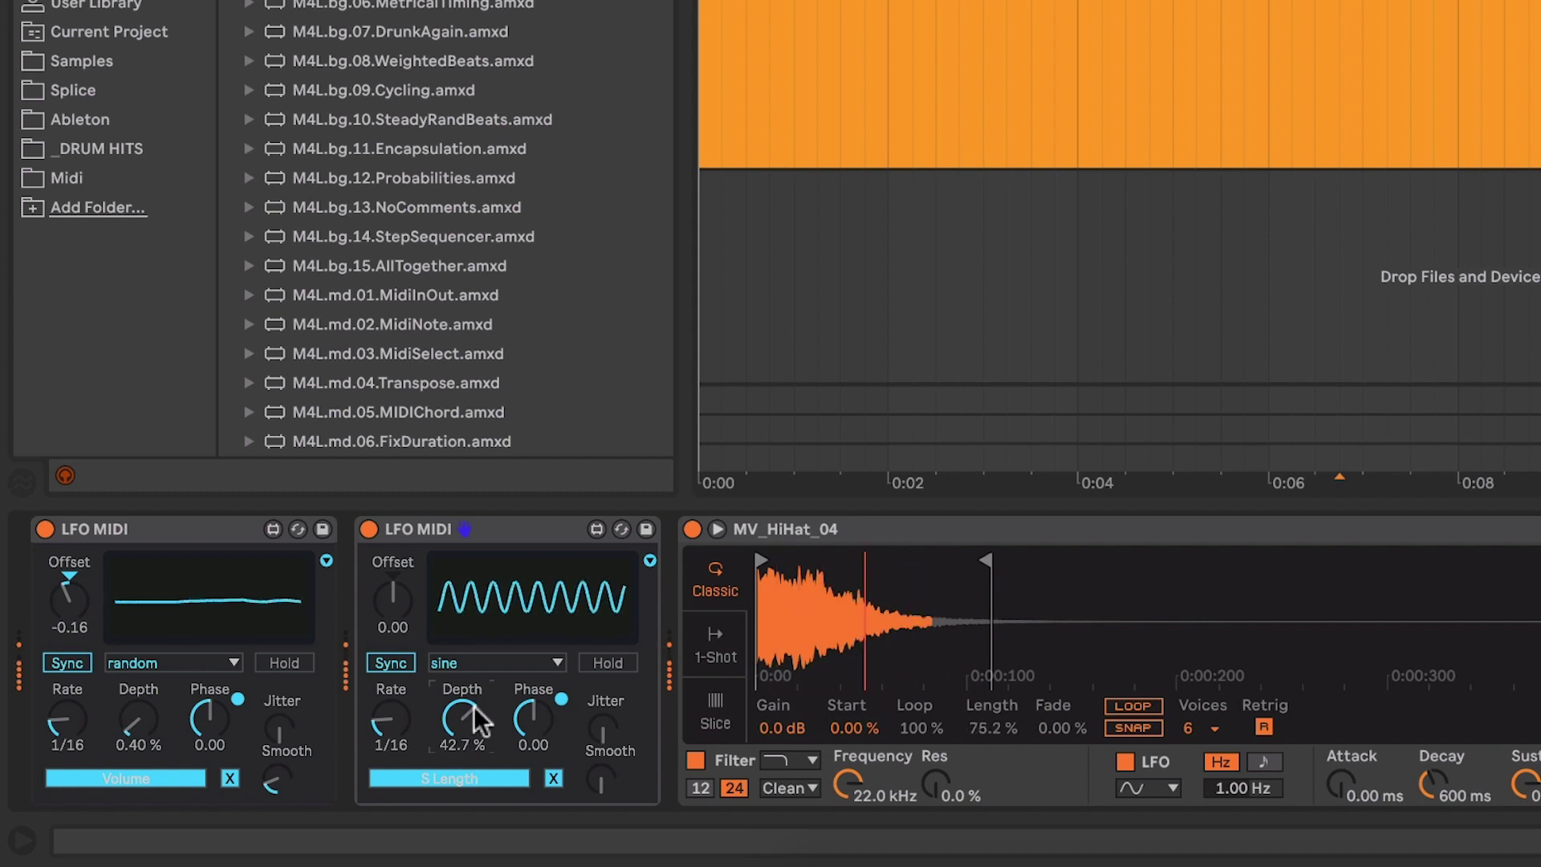